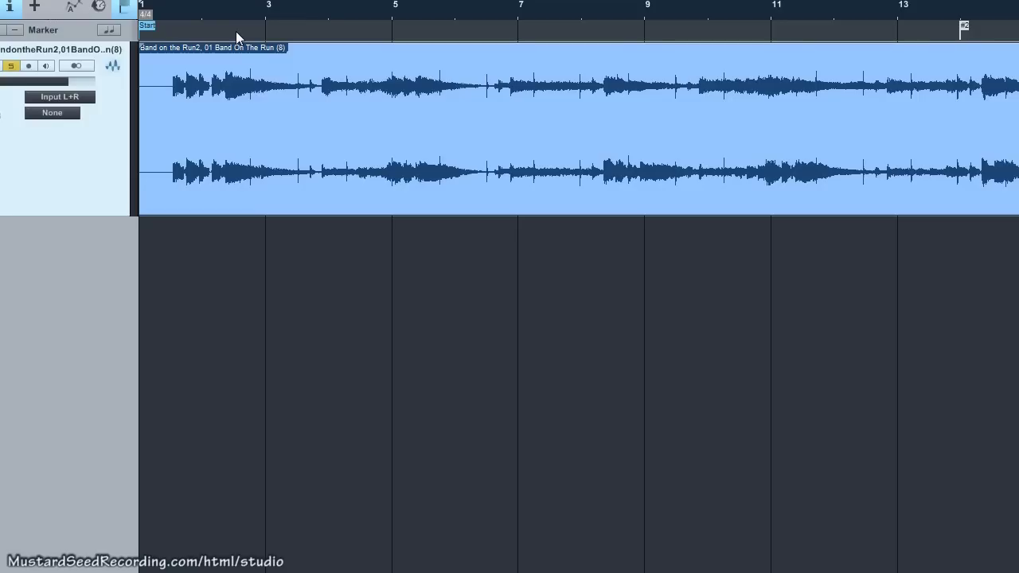
Step: Play the reference track from near the song's beginning
left_click(166, 14)
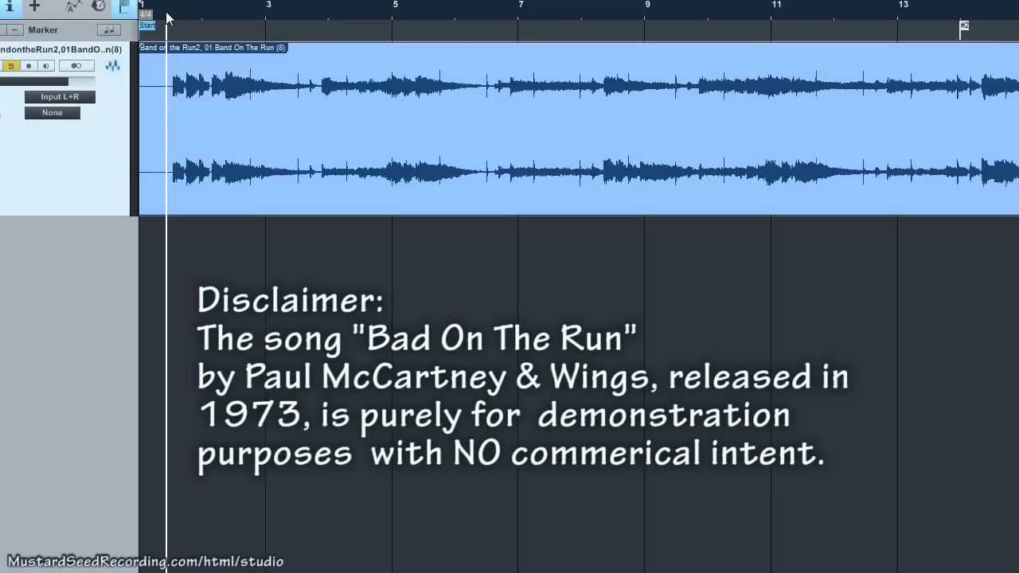
key("space")
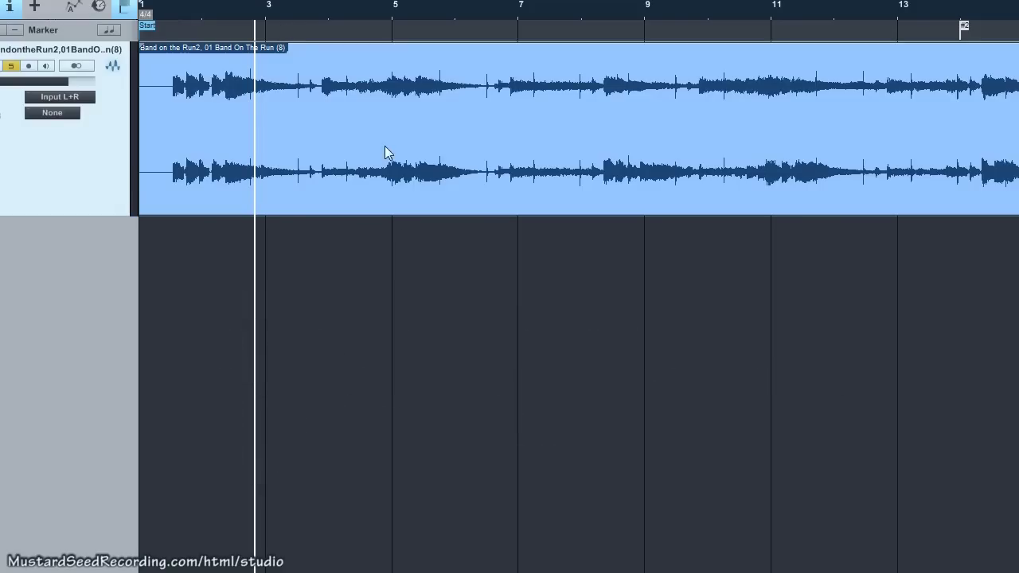
scroll(578, 128, "right", 20)
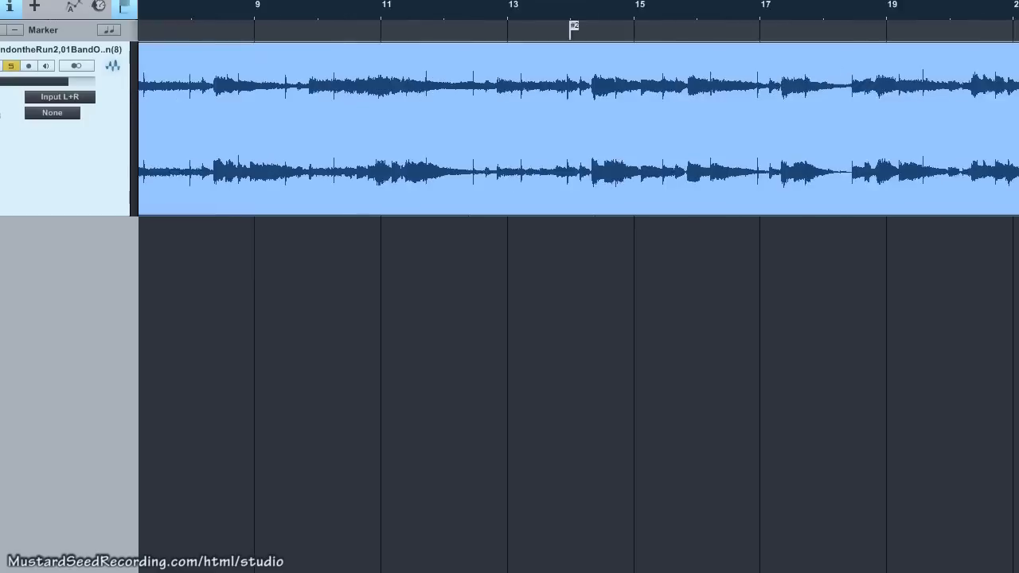
scroll(578, 127, "right", 8)
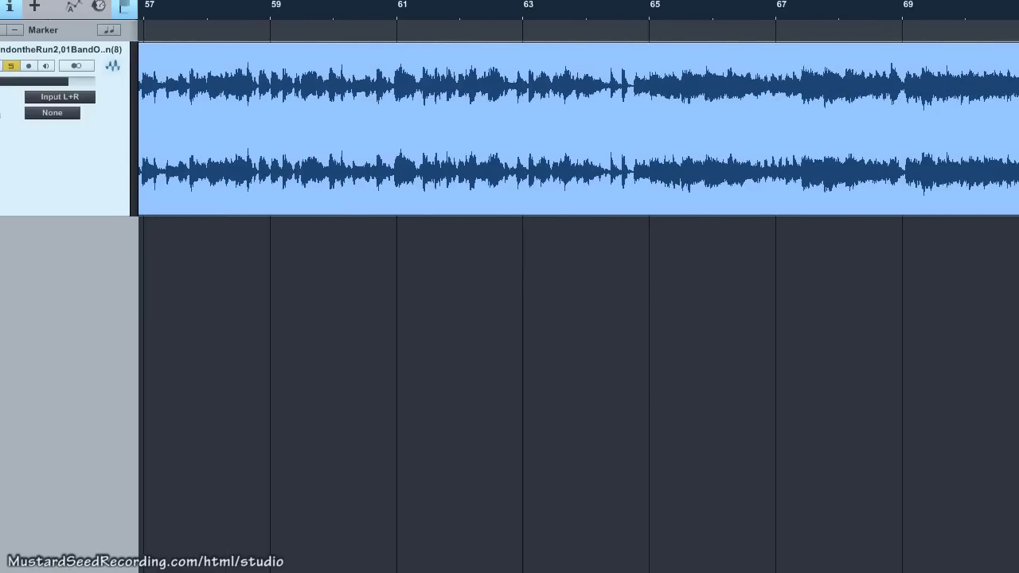
Step: Audition the reference track from around bar 63, stopping and resuming playback
left_click(328, 11)
key("space")
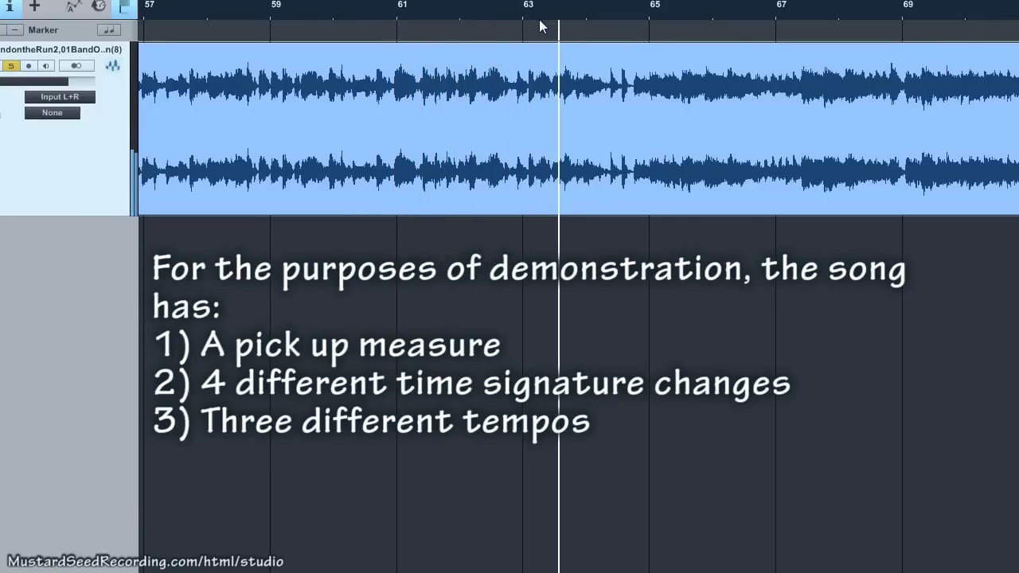
key("space")
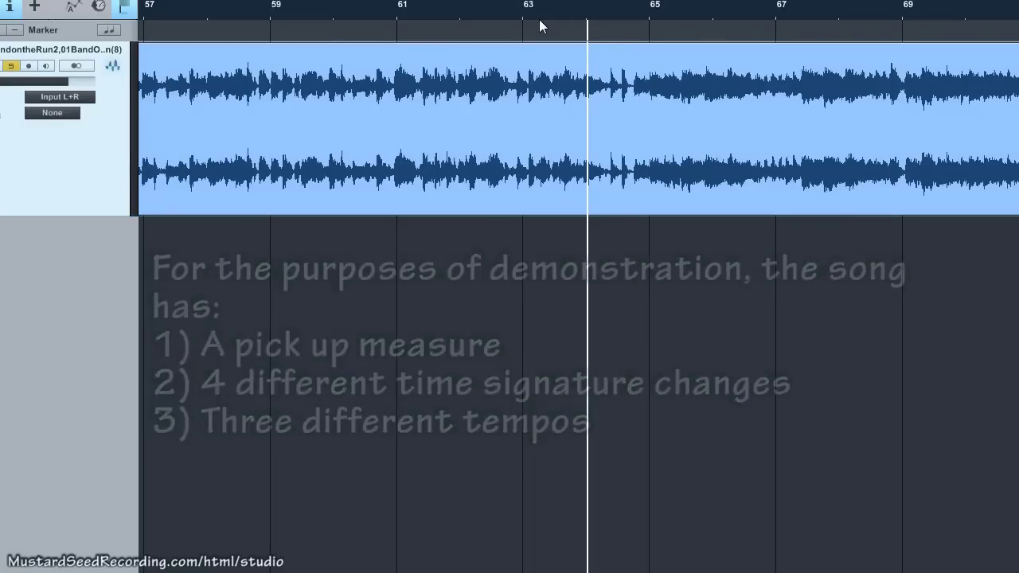
key("space")
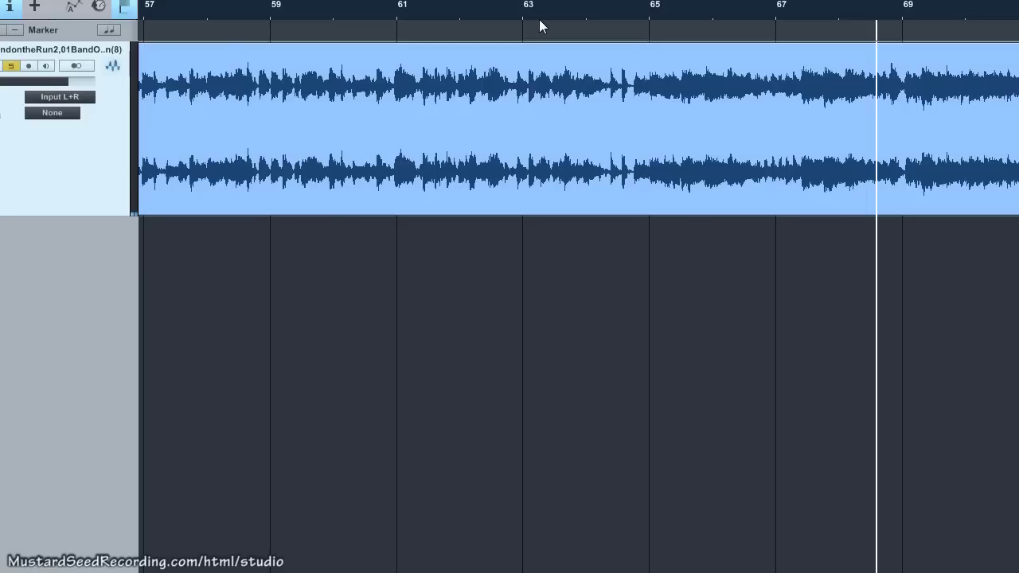
key("space")
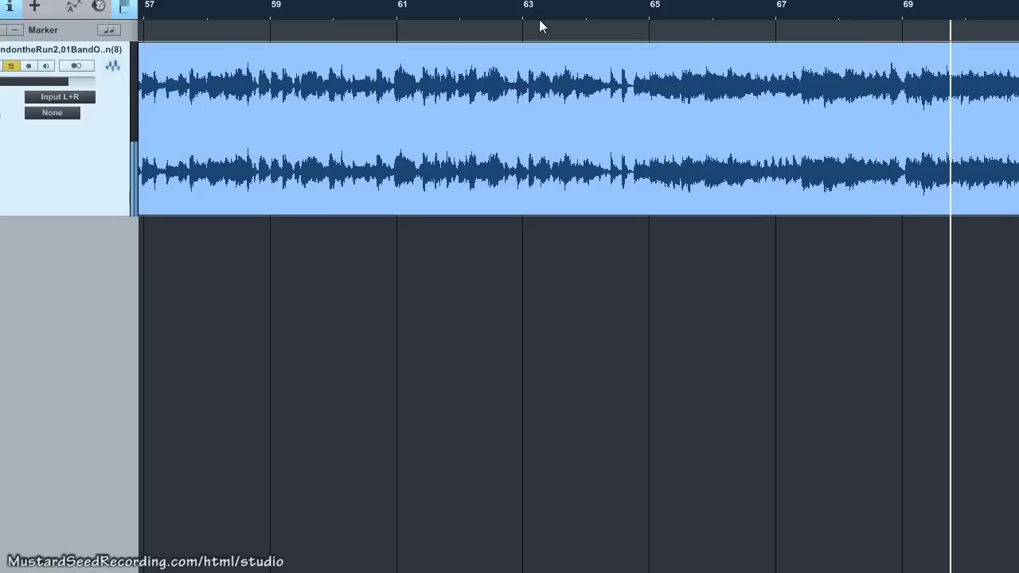
key("space")
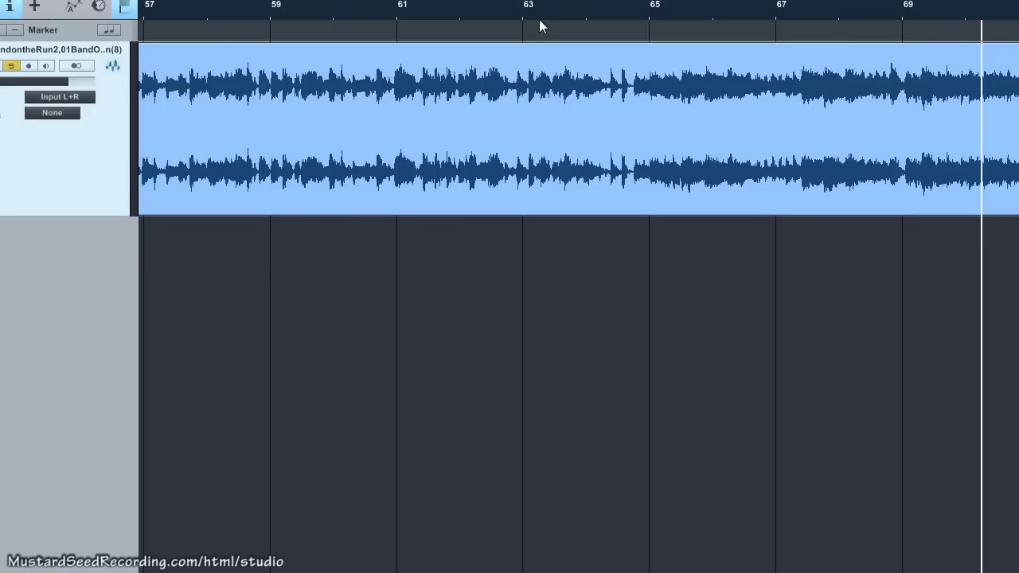
key("space")
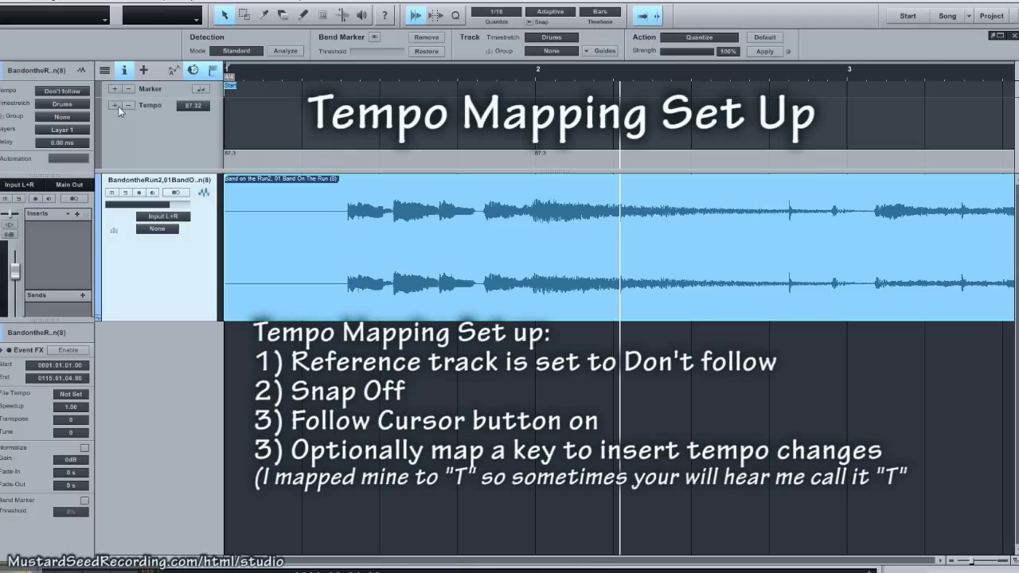
Step: Set the reference track's Tempo to Don't follow and enable Cursor follows Edit Position
left_click(56, 92)
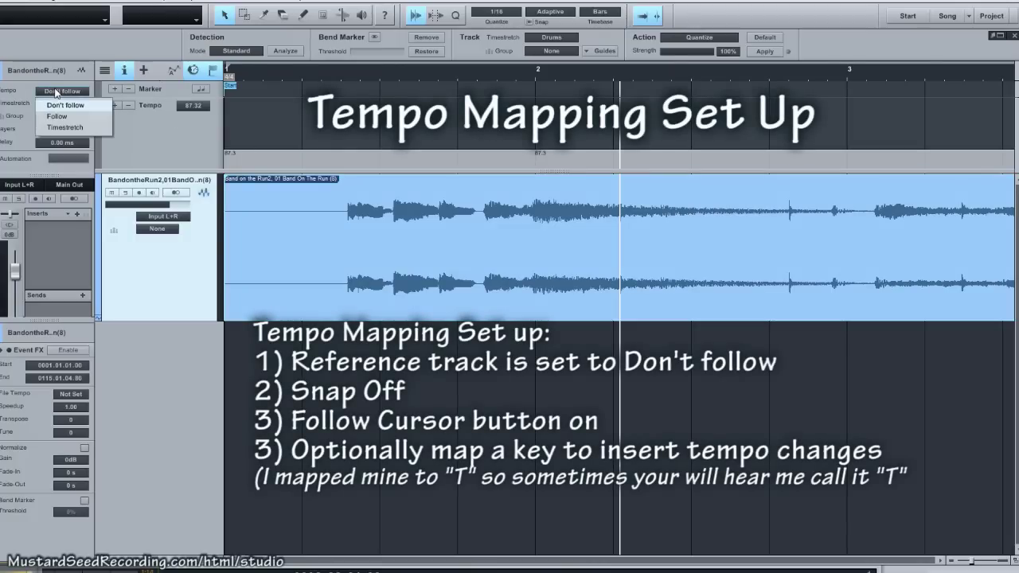
left_click(67, 107)
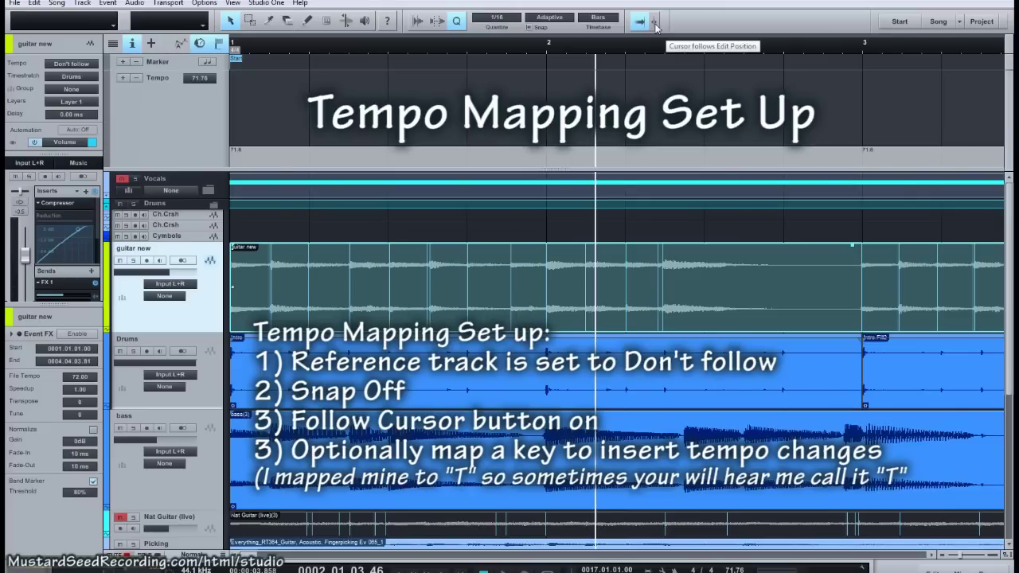
left_click(654, 24)
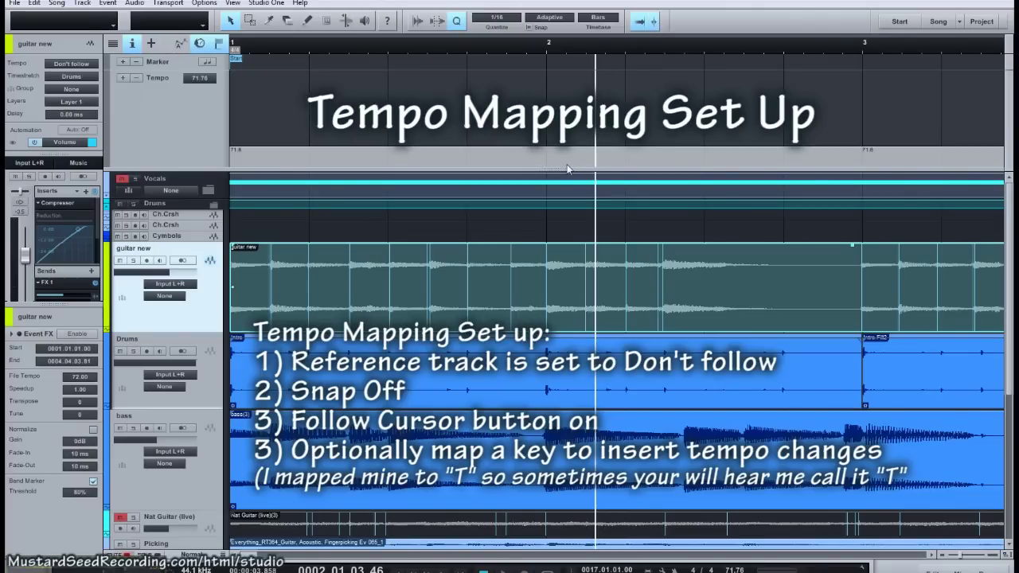
Step: Insert a tempo change at bar 2 and set it to 71.4 BPM
left_click(543, 46)
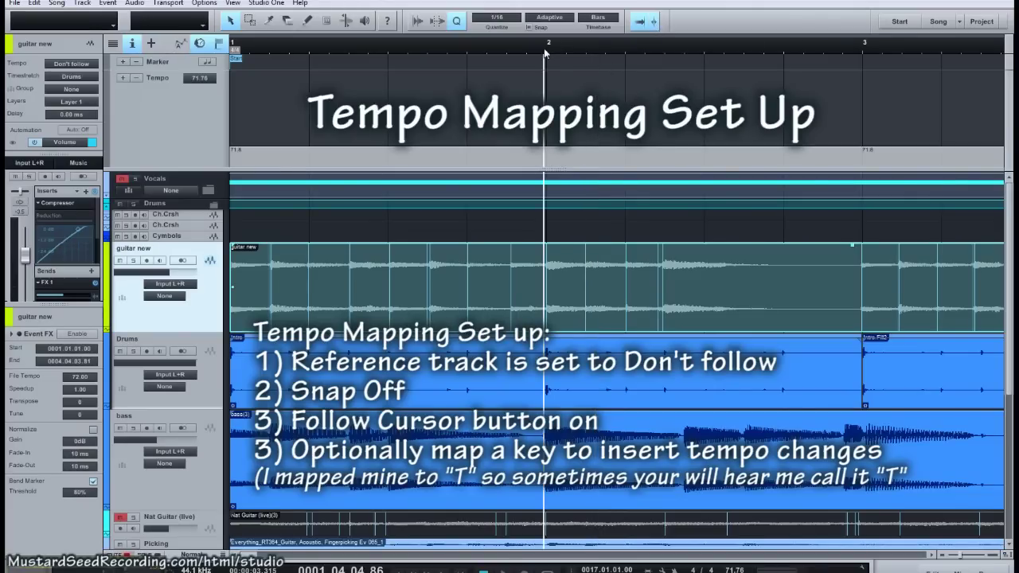
key("t")
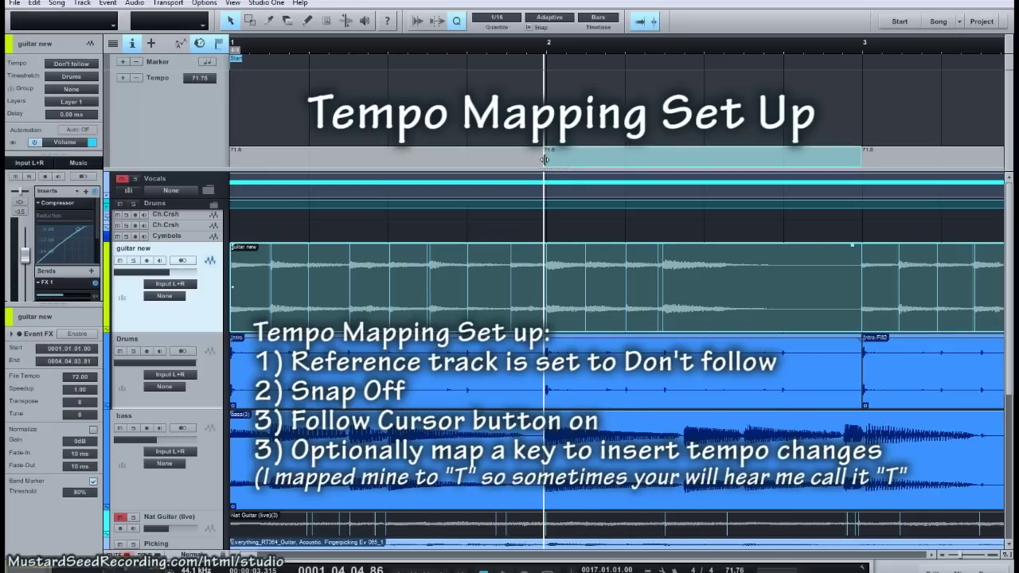
mouse_move(543, 157)
left_click_drag(543, 157, 546, 159)
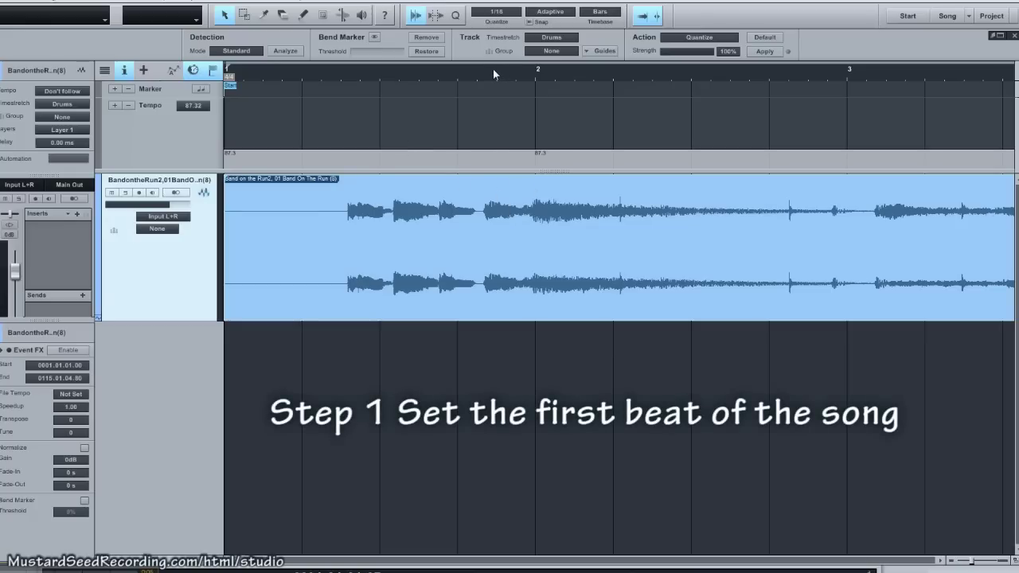
Step: Add a tempo change at bar 2 and stretch the preceding section so bar 2 hits the first downbeat
left_click(331, 72)
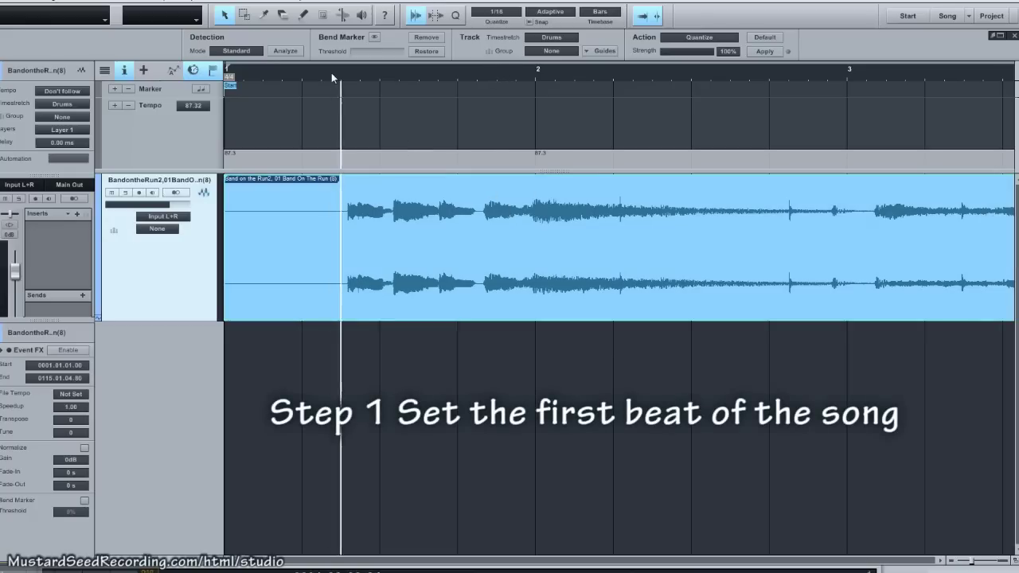
key("space")
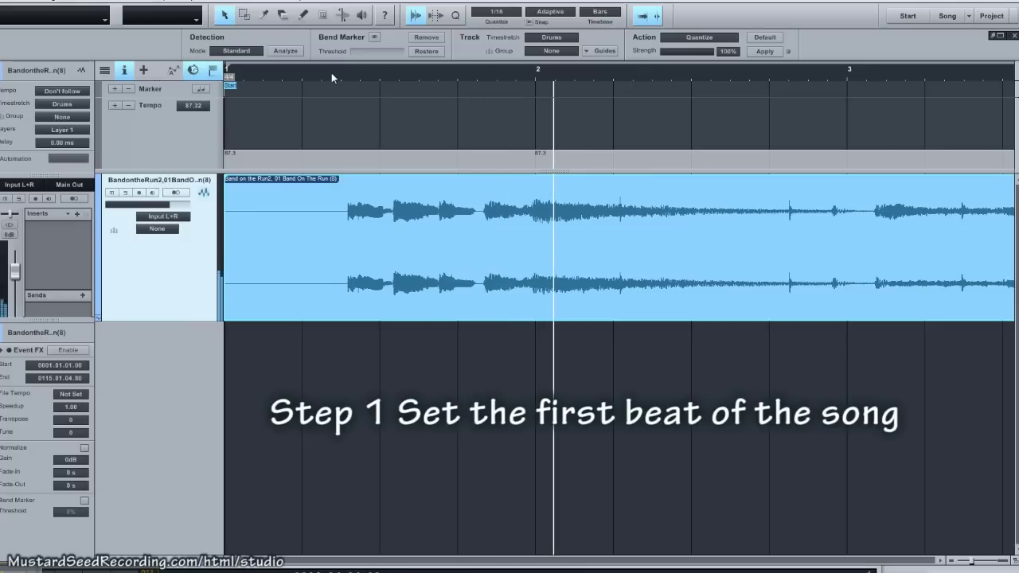
left_click(534, 74)
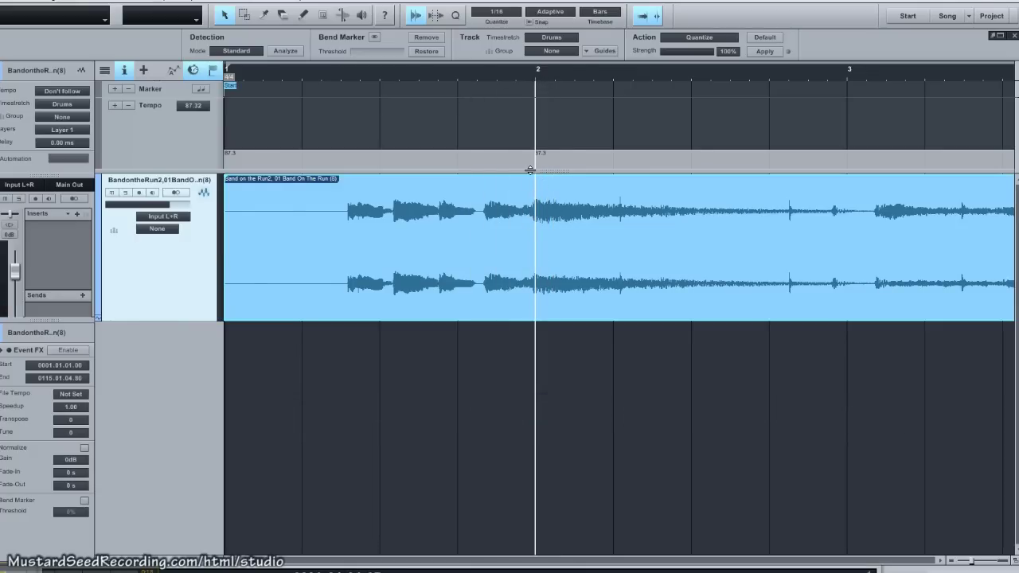
left_click(114, 105)
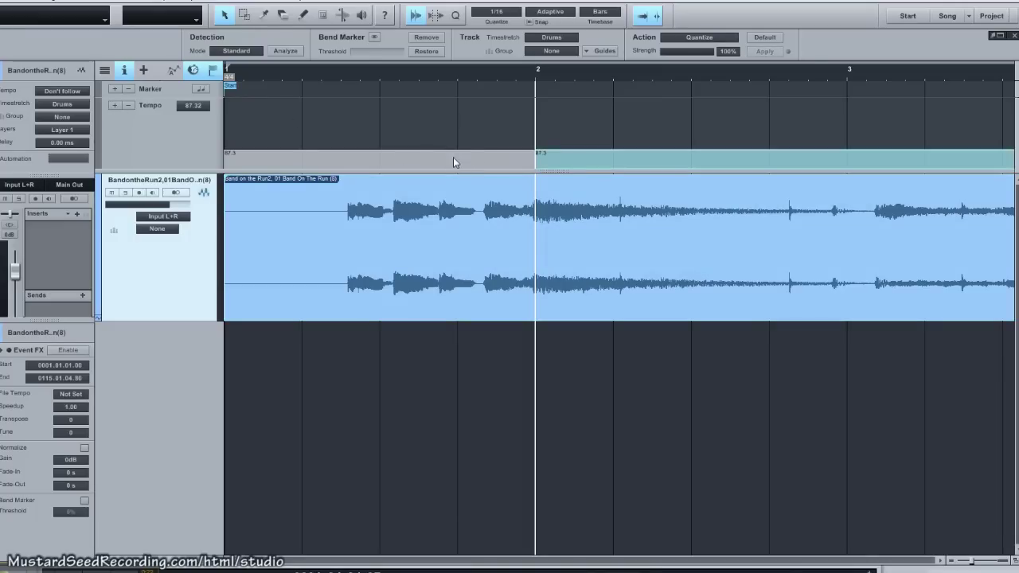
left_click(523, 163)
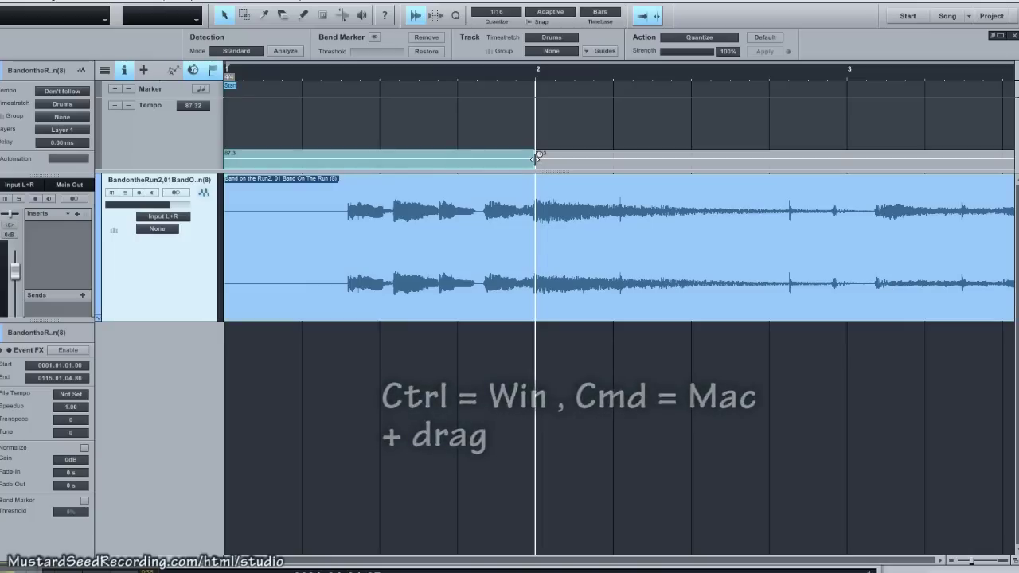
left_click_drag(535, 158, 533, 157)
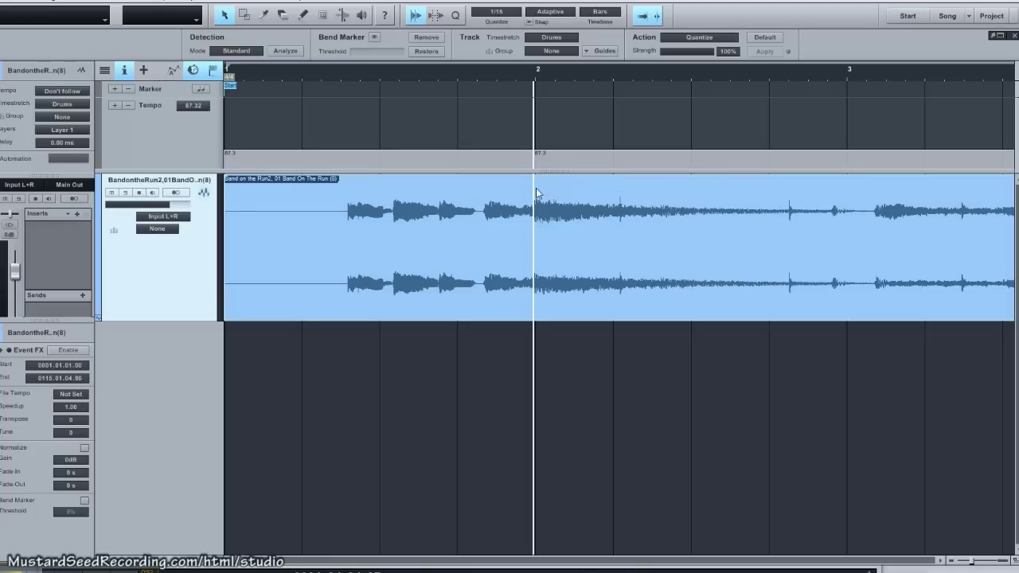
Step: Play from bar 1 to check the bar-2 alignment, then show the Browser with F5
left_click(313, 77)
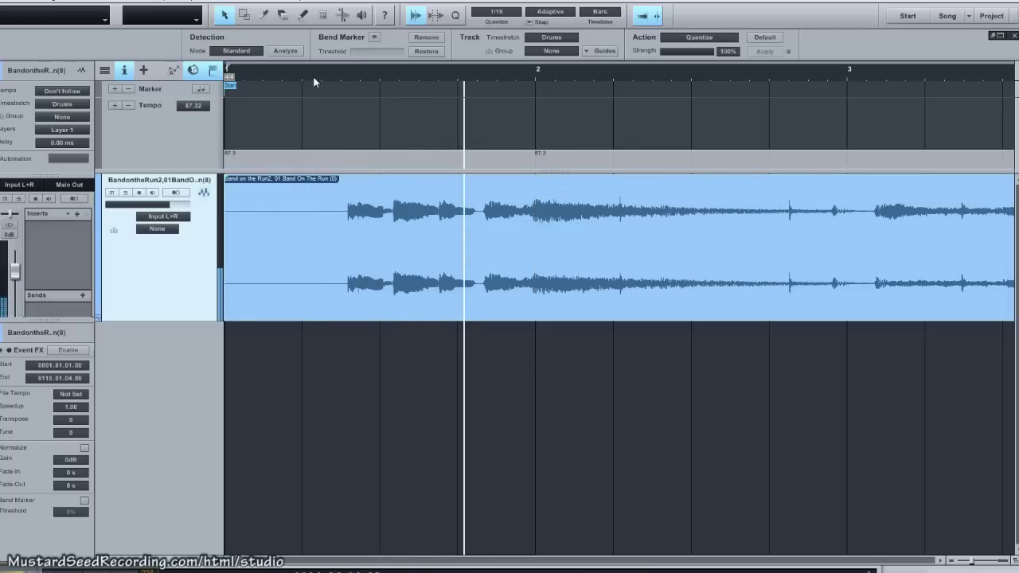
key("space")
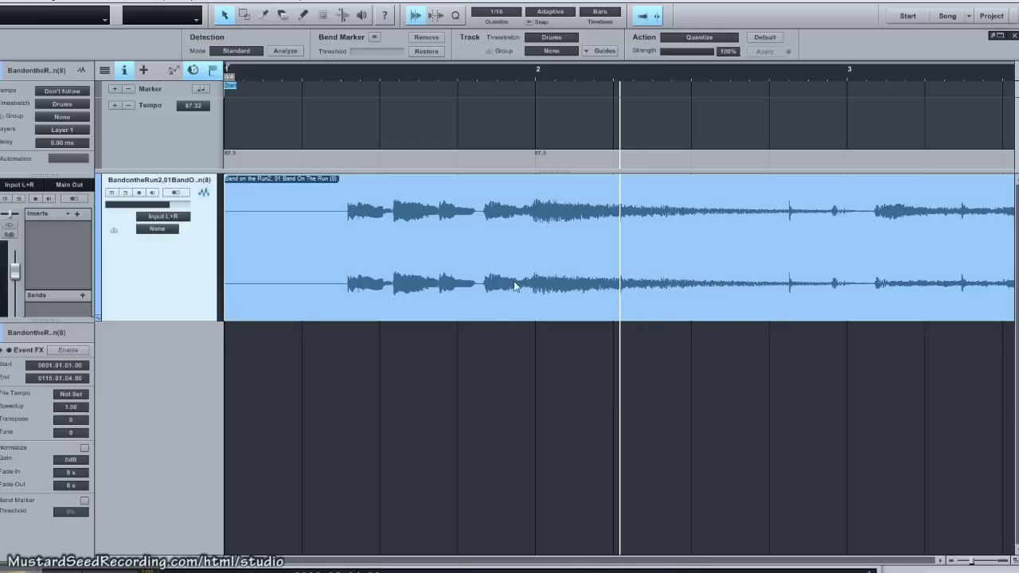
key("ctrl+a")
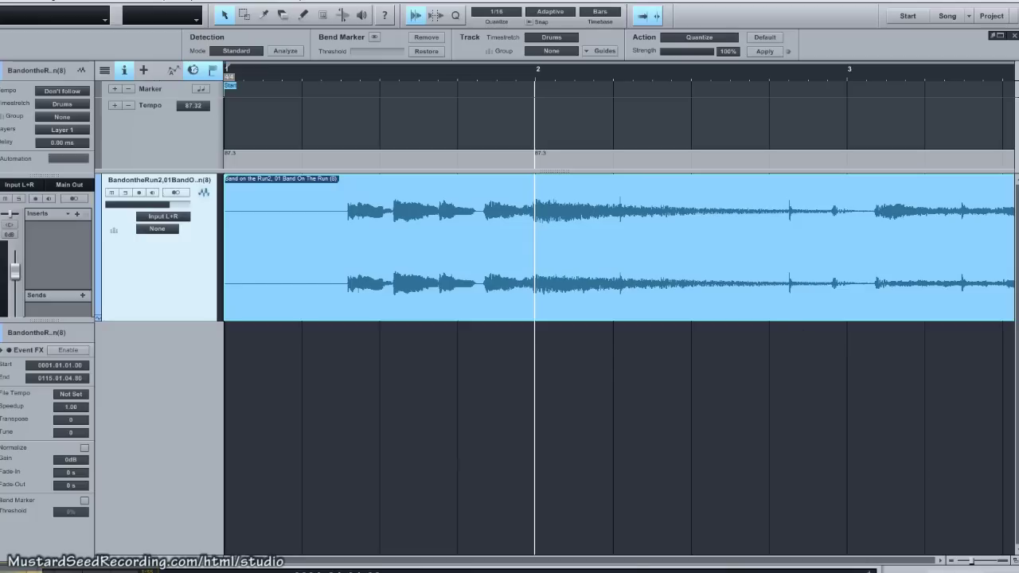
key("F5")
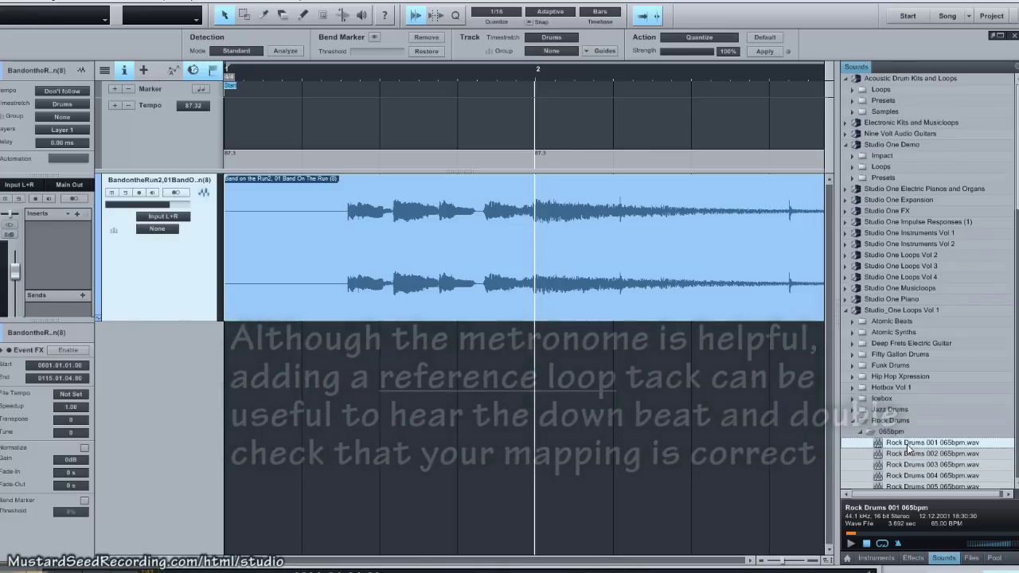
Step: Place the Rock Drums 001 065bpm loop starting exactly at bar 2 and play it with the song
left_click_drag(907, 445, 539, 383)
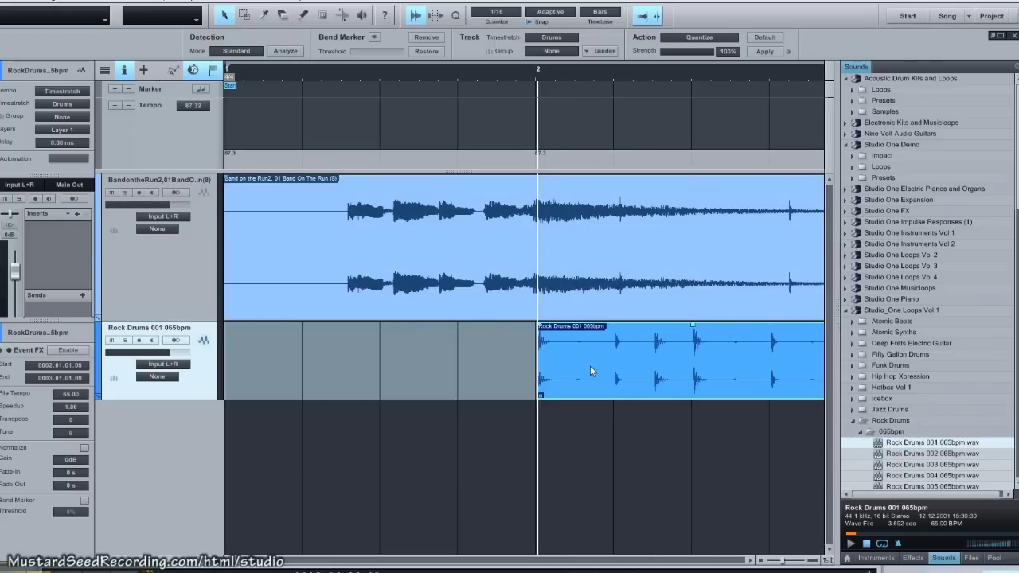
left_click_drag(590, 365, 582, 368)
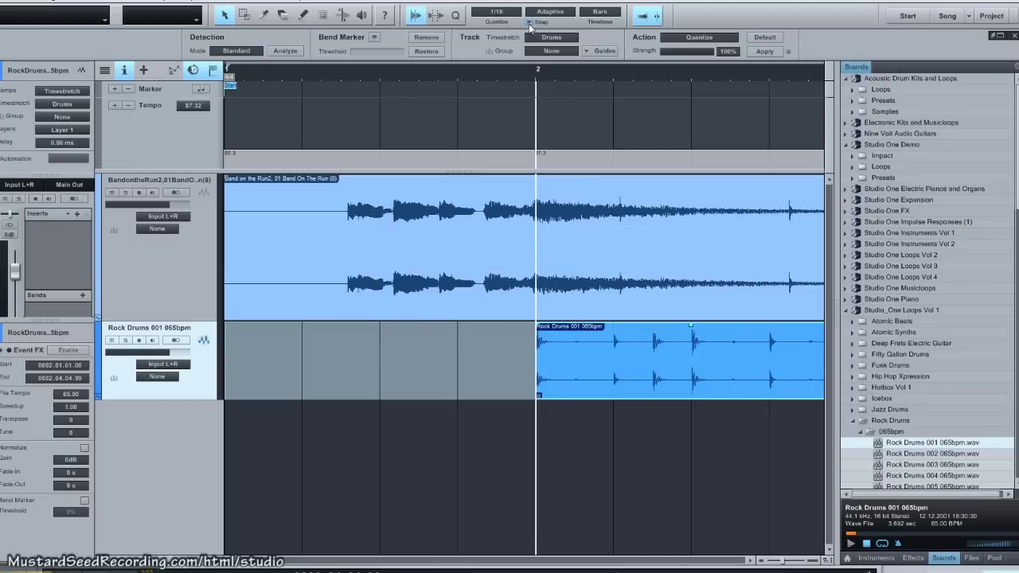
left_click(410, 69)
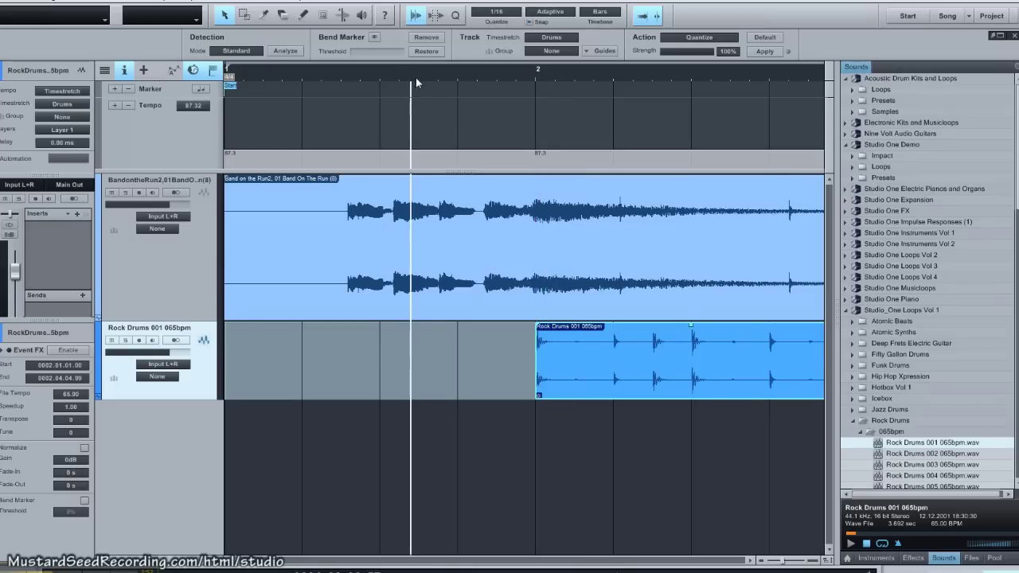
key("space")
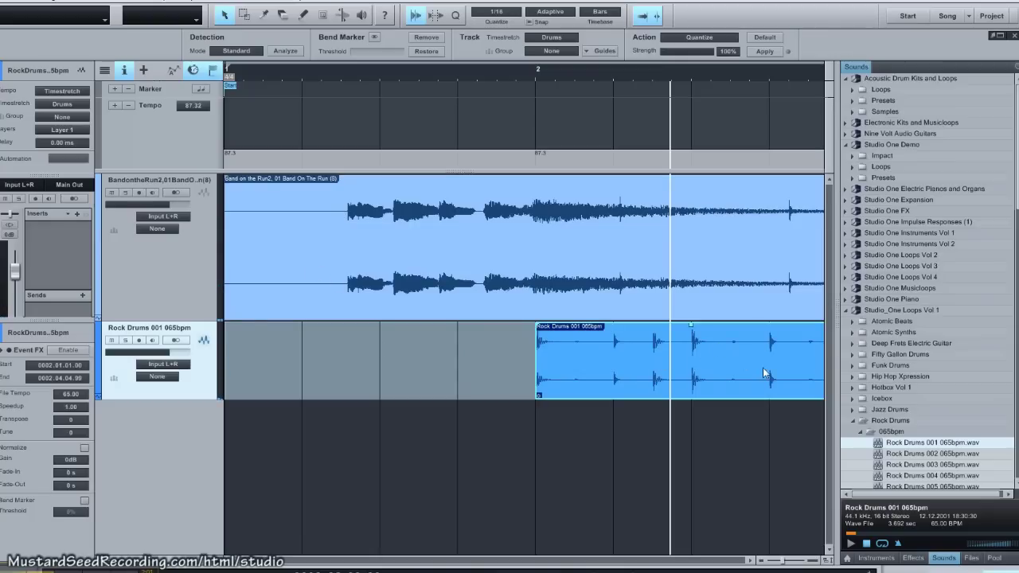
Step: Close the Browser, duplicate the drum loop through bar 22, and return to the song start
left_click(999, 571)
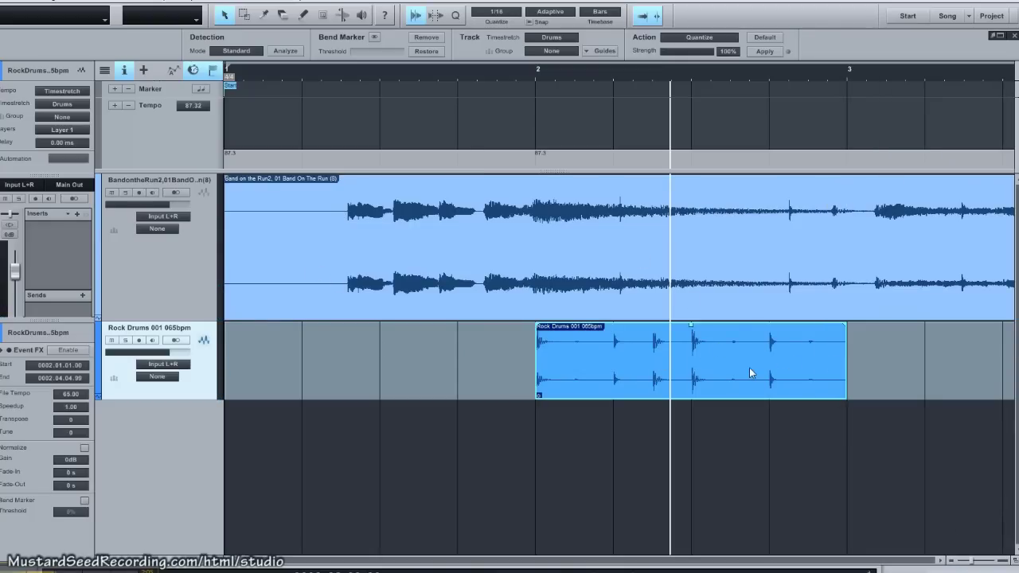
key("d")
key("d")
key("d")
key("d")
key("d")
key("d")
key("d")
key("d")
key("d")
key("d")
key("d")
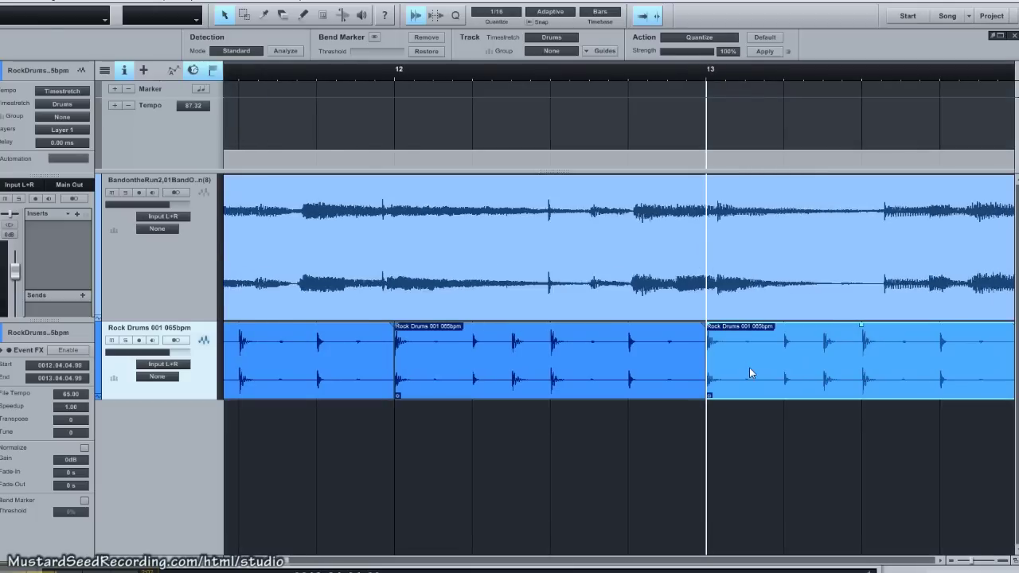
key("d")
key("d")
key("d")
key("d")
key("d")
key("d")
key("d")
key("d")
key("d")
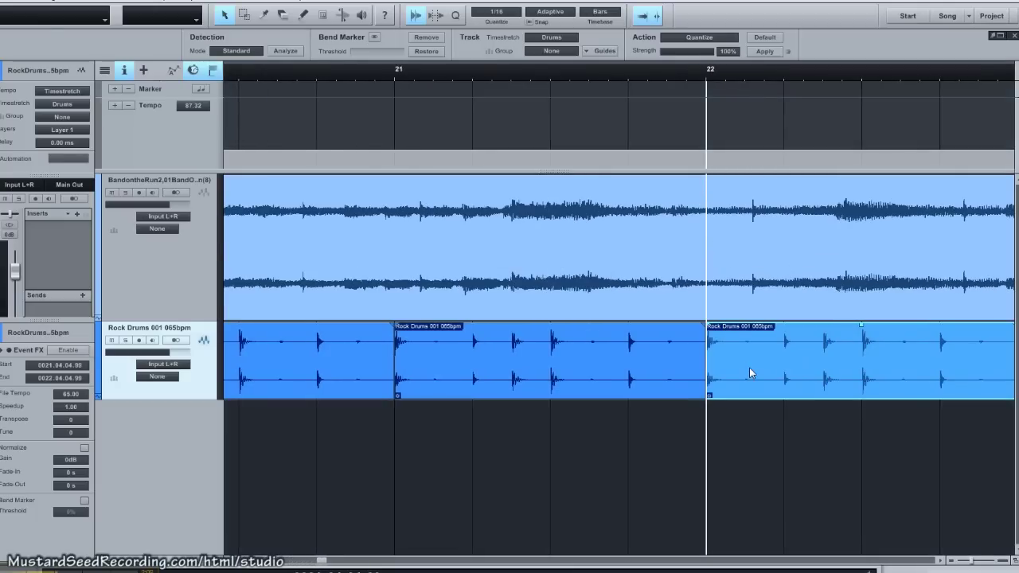
key("Home")
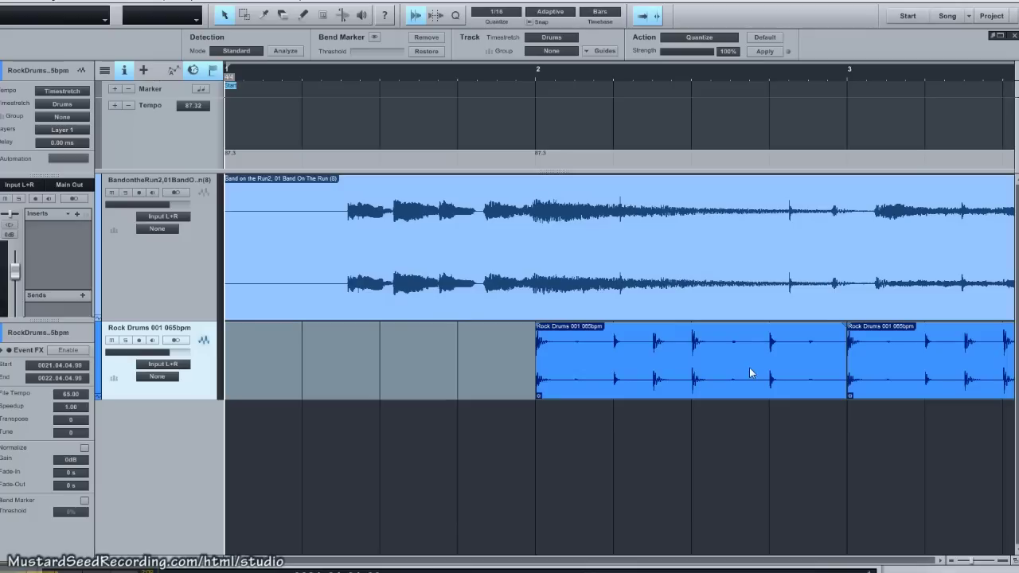
Step: Stretch the bar 2–3 tempo section so bar 3 matches the song's downbeat, then play to check
left_click(536, 76)
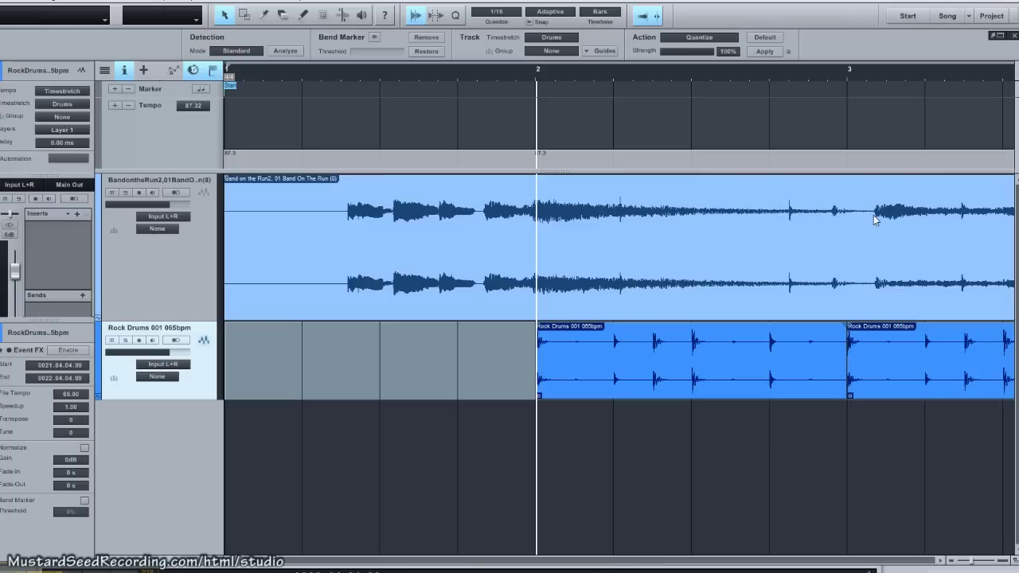
left_click(847, 74)
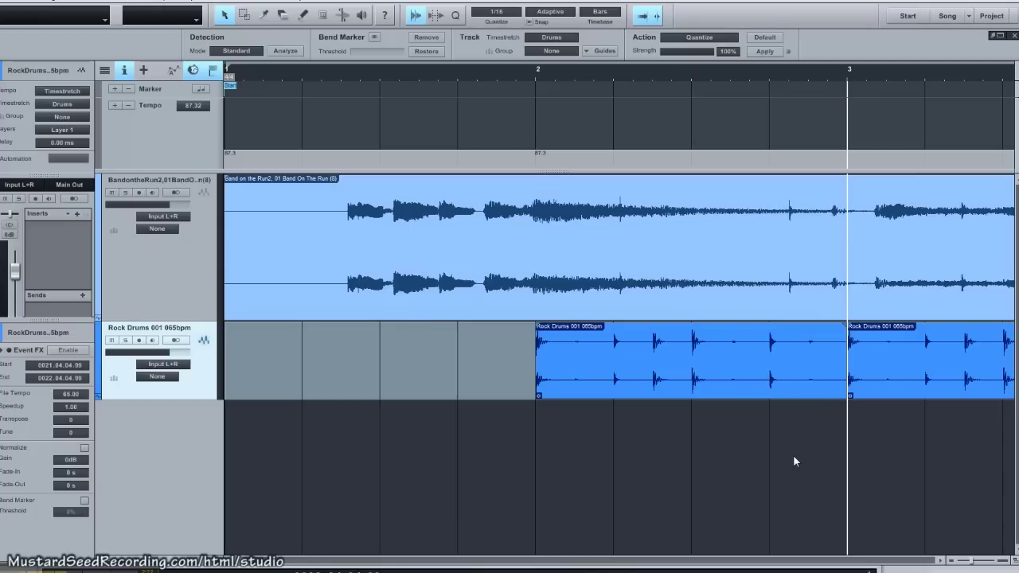
left_click(843, 157)
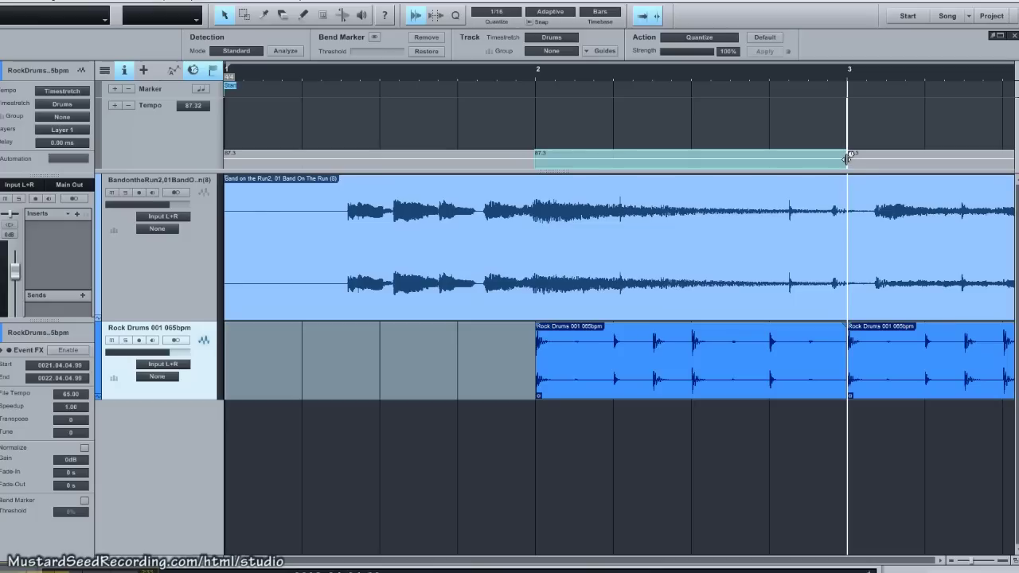
left_click_drag(847, 159, 874, 158)
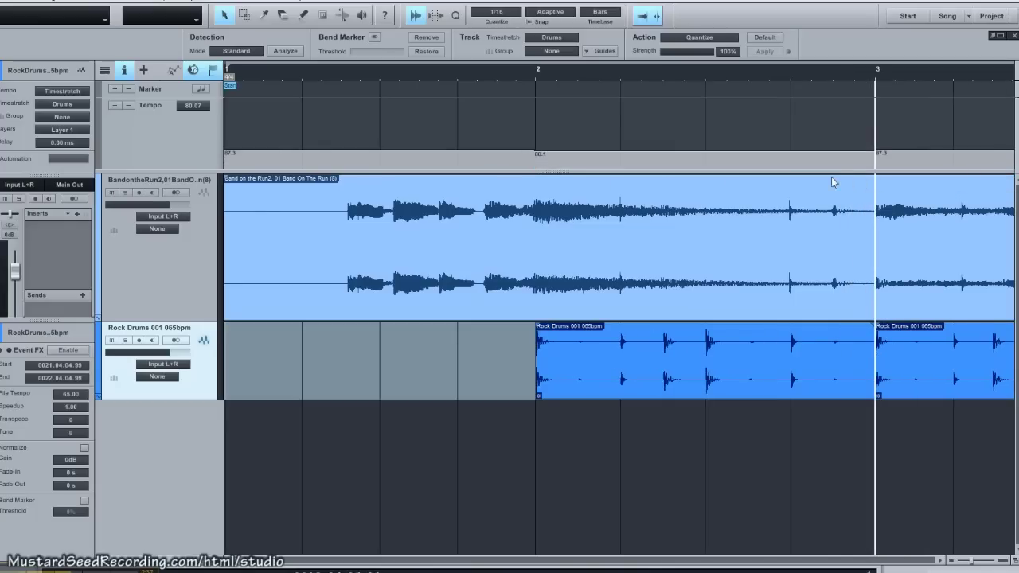
left_click(535, 73)
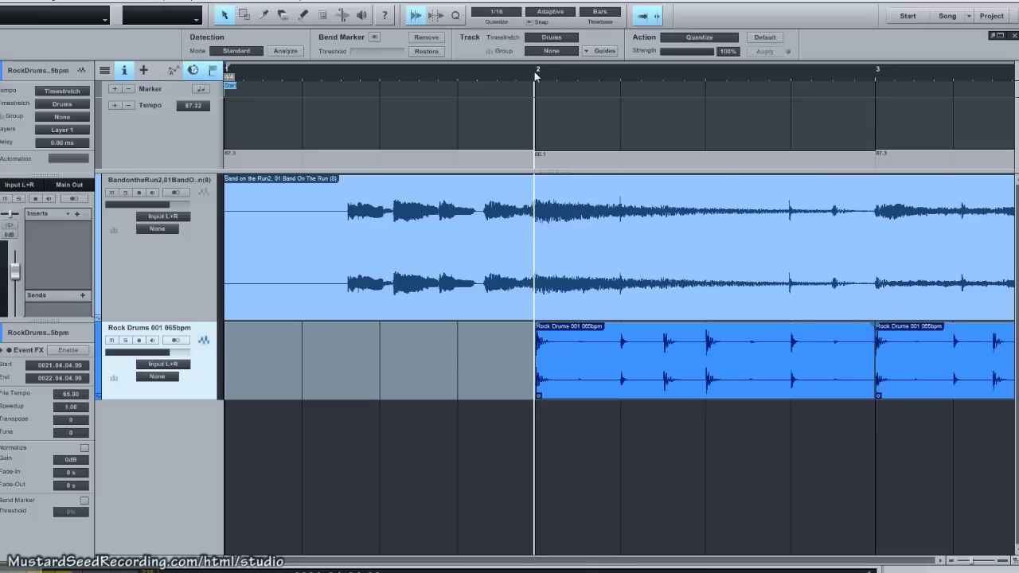
key("space")
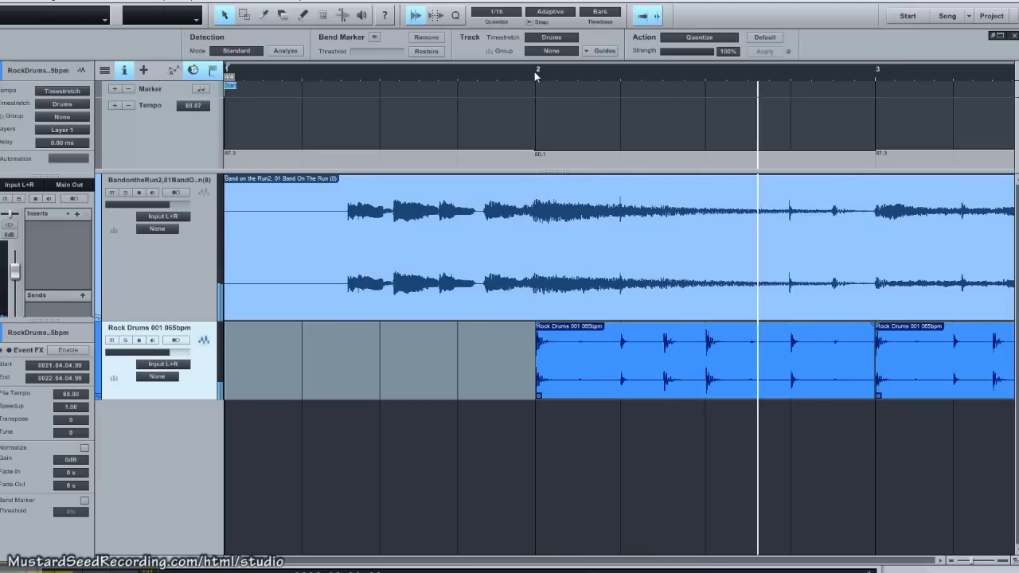
left_click(598, 374)
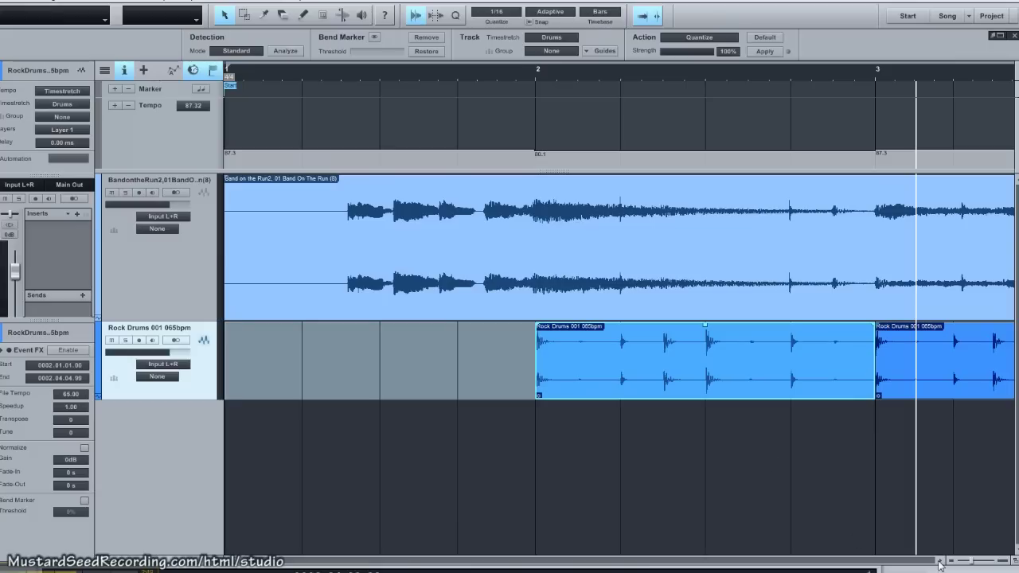
Step: Stretch the bar 3–4 tempo section to line up the beats and audition the result
scroll(939, 565, "right", 5)
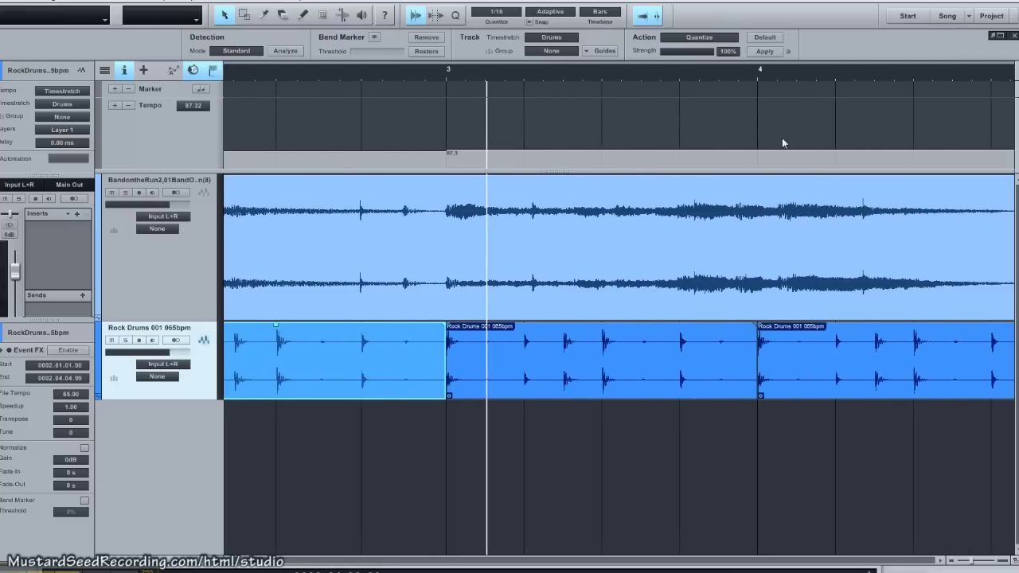
left_click(733, 70)
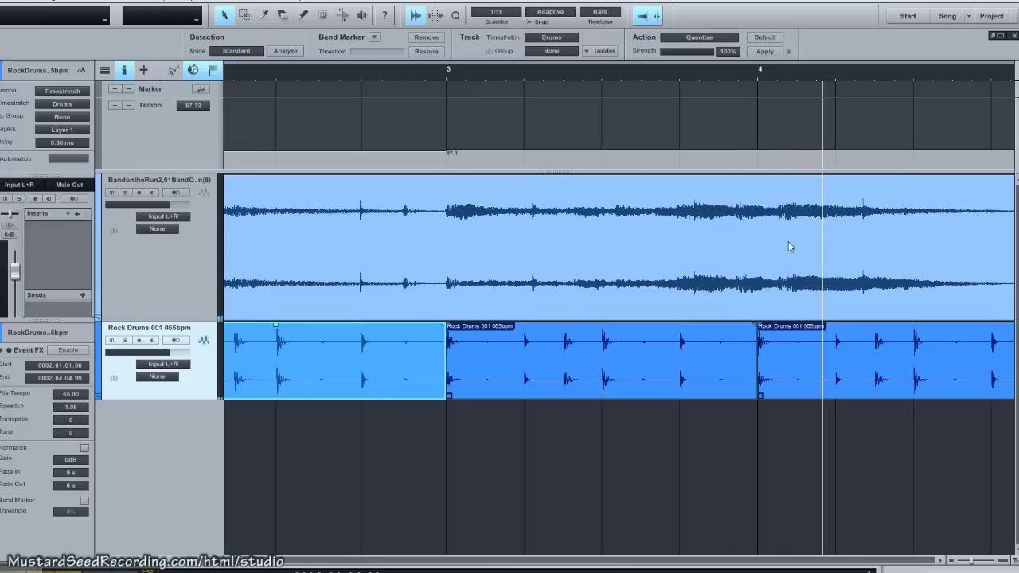
left_click(756, 72)
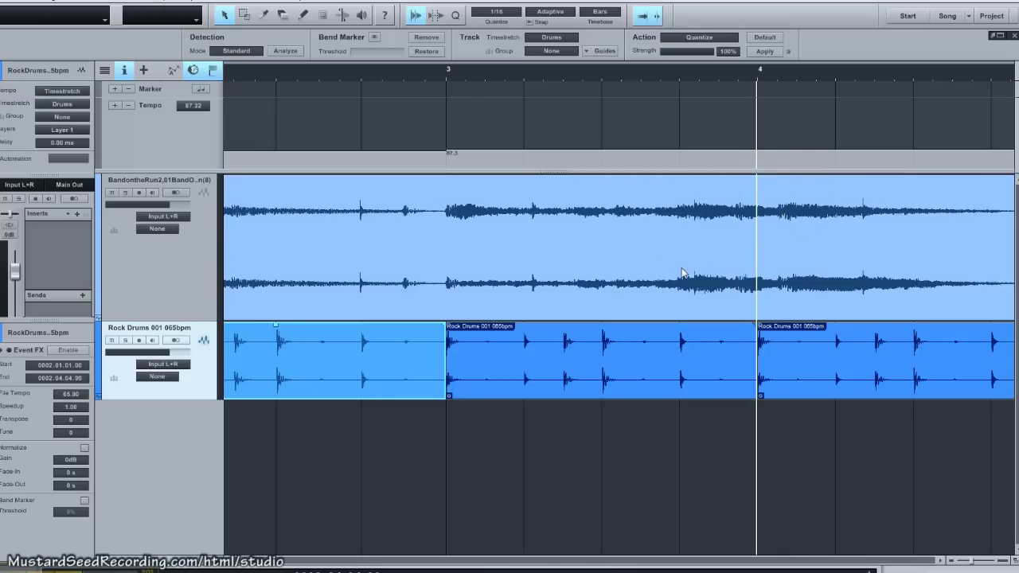
left_click(747, 162)
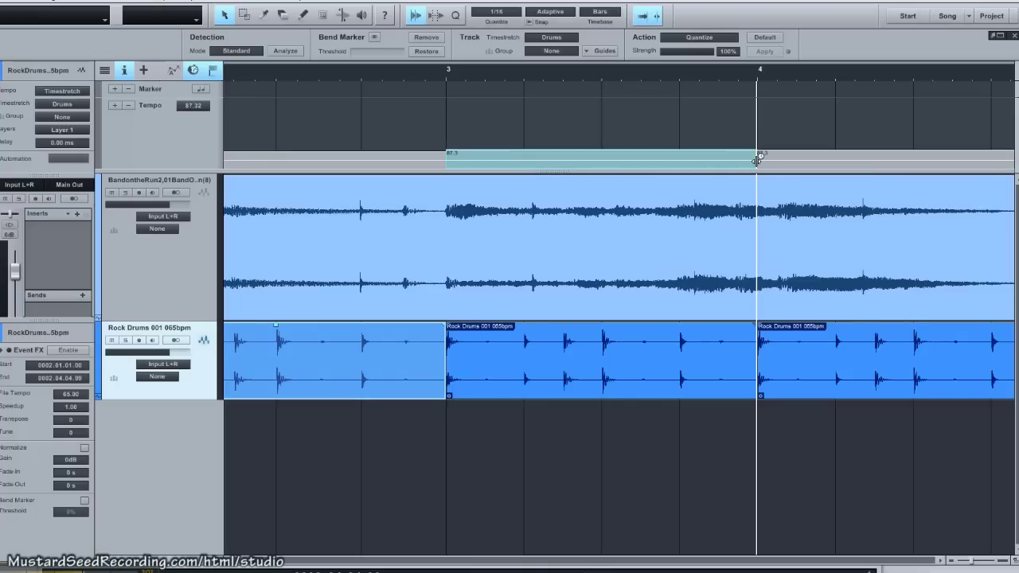
left_click_drag(756, 160, 779, 165)
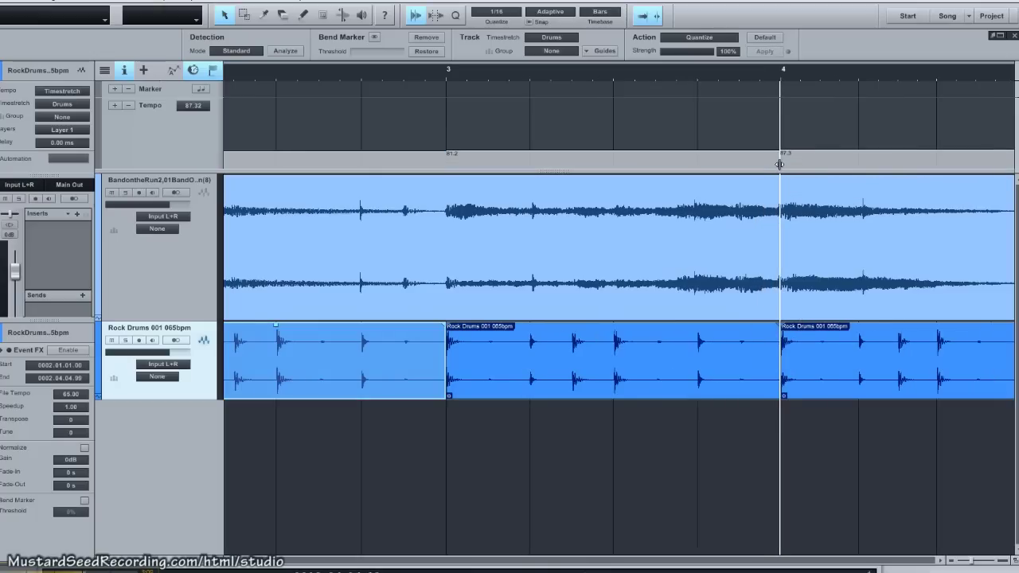
left_click(558, 74)
key("space")
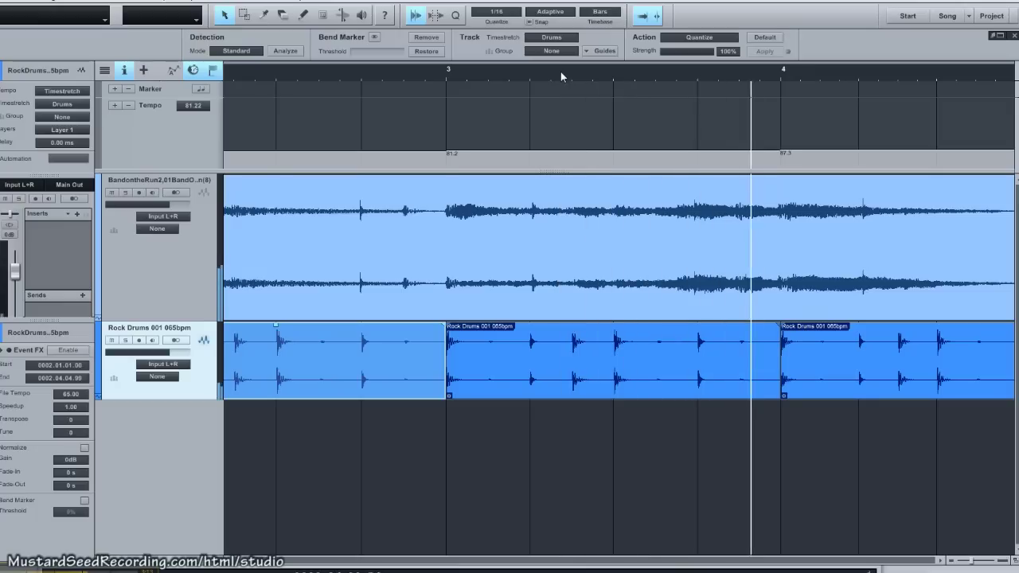
key("space")
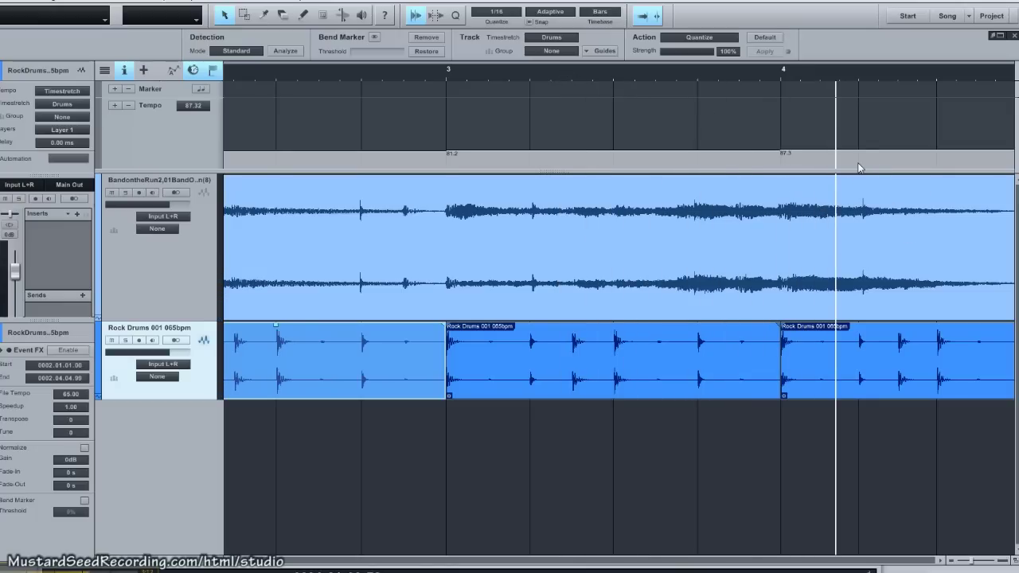
key("space")
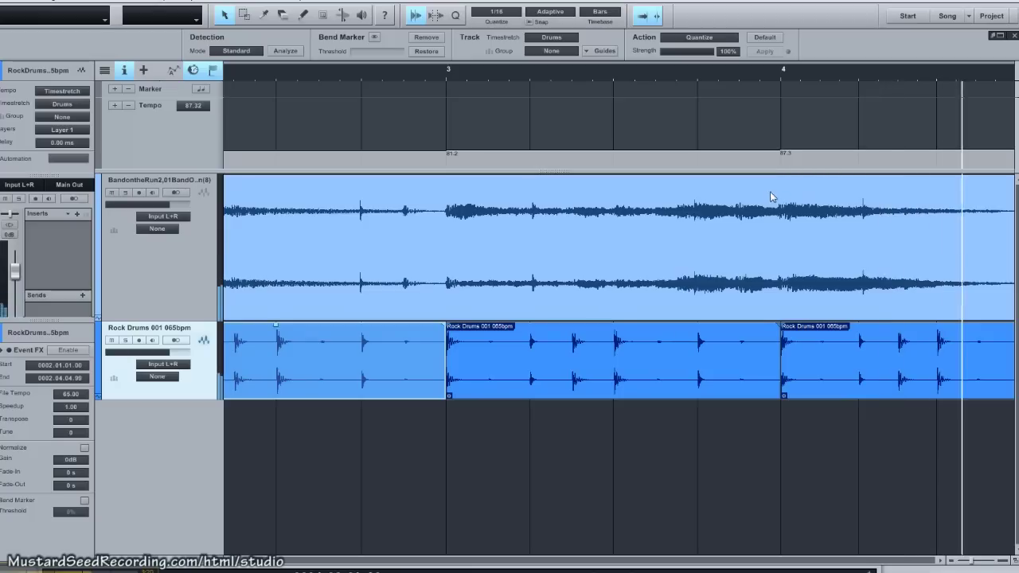
key("space")
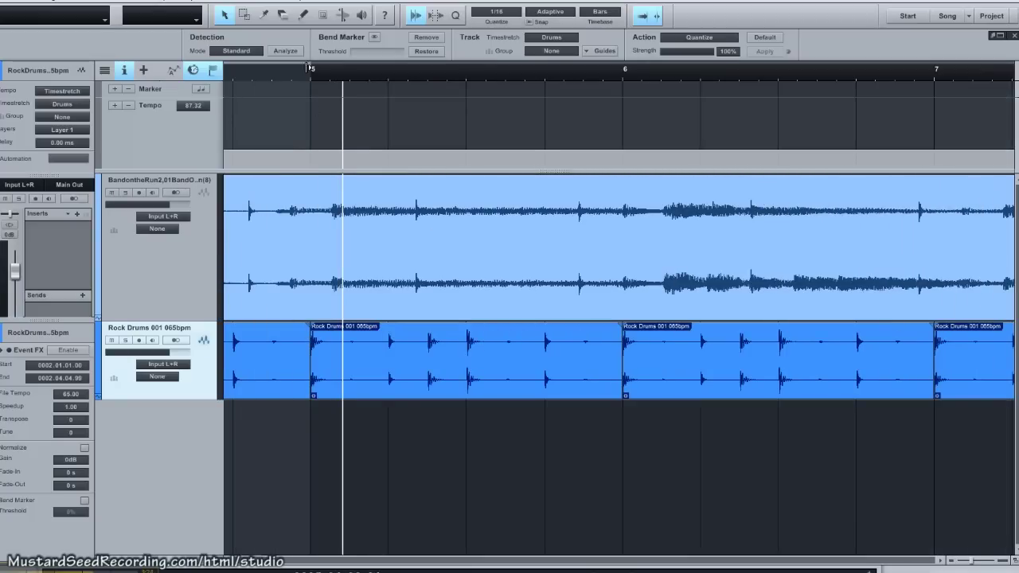
Step: Stretch the tempo section ending at bar 5 to 82.03 BPM so bar 5 lines up
left_click(314, 76)
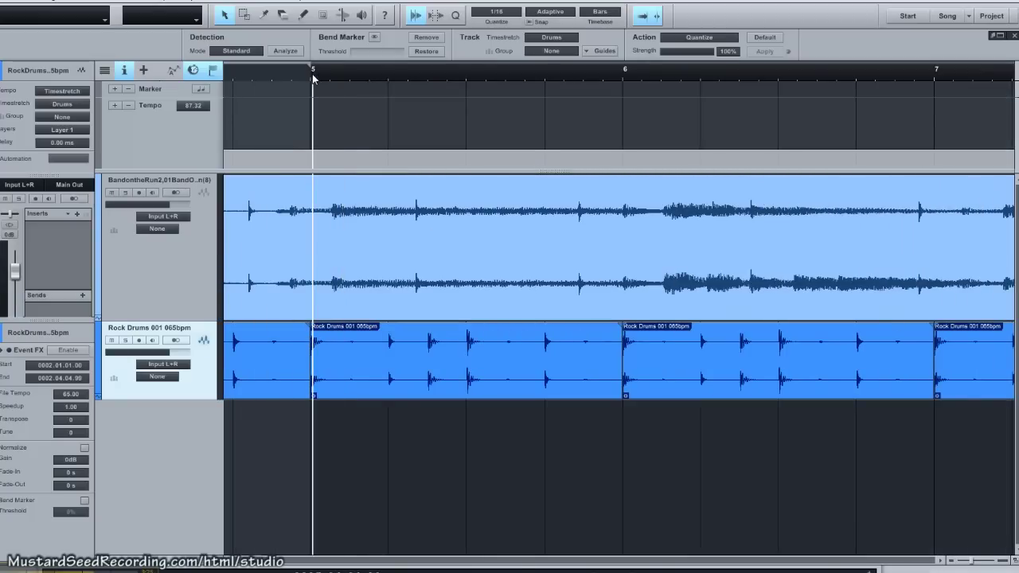
left_click(298, 112)
left_click(295, 168)
left_click_drag(311, 159, 332, 159)
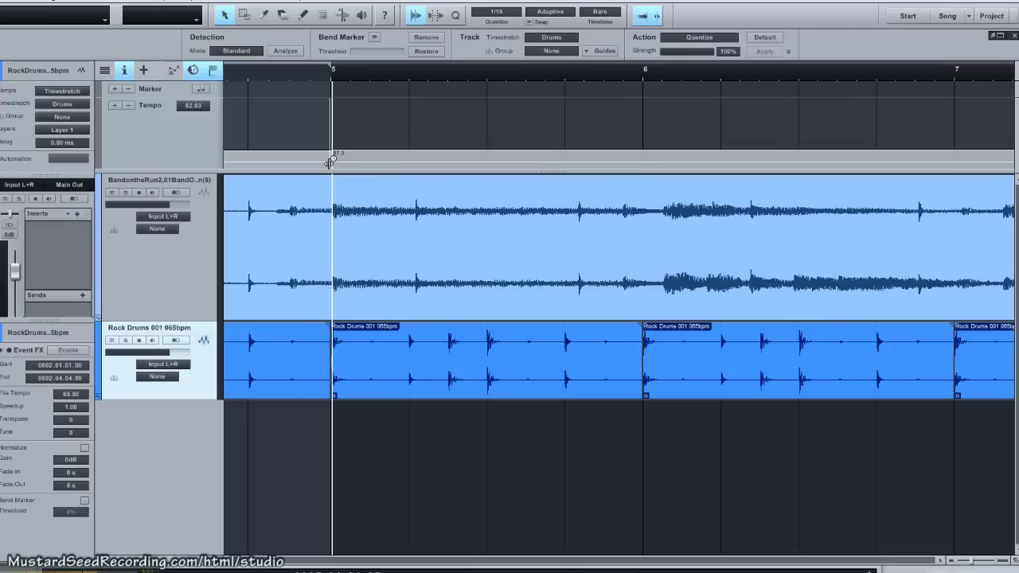
left_click(256, 76)
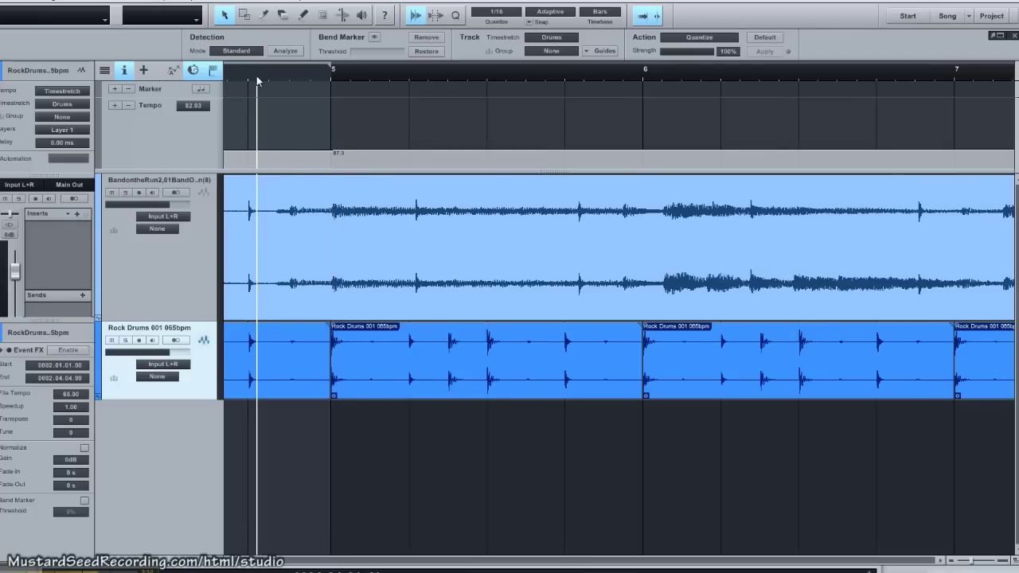
Step: Reshape the tempo across bars 39–42 (83.4, 81.1, 98.8, 84.2 BPM) so bar 40 aligns
key("space")
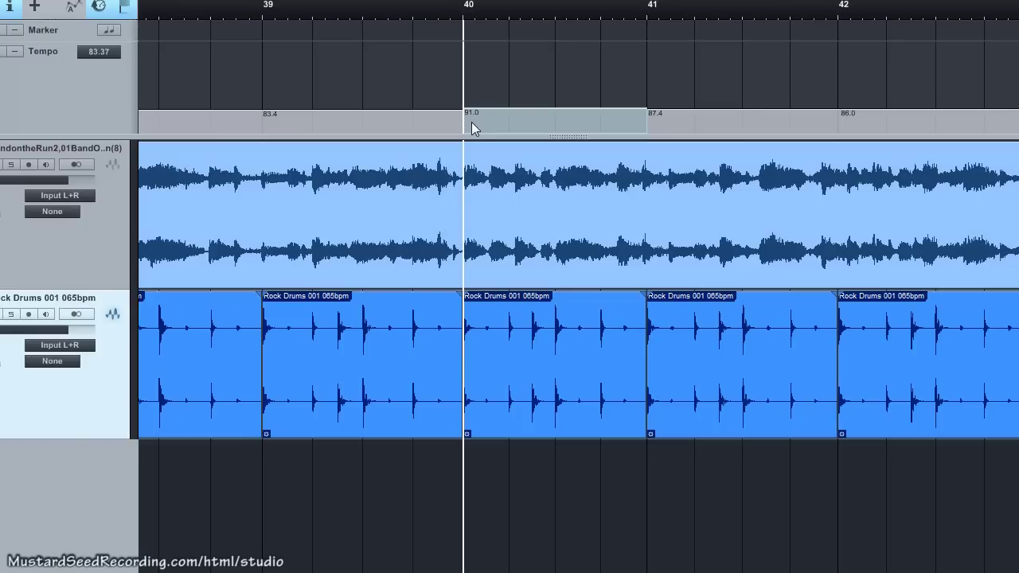
left_click(269, 17)
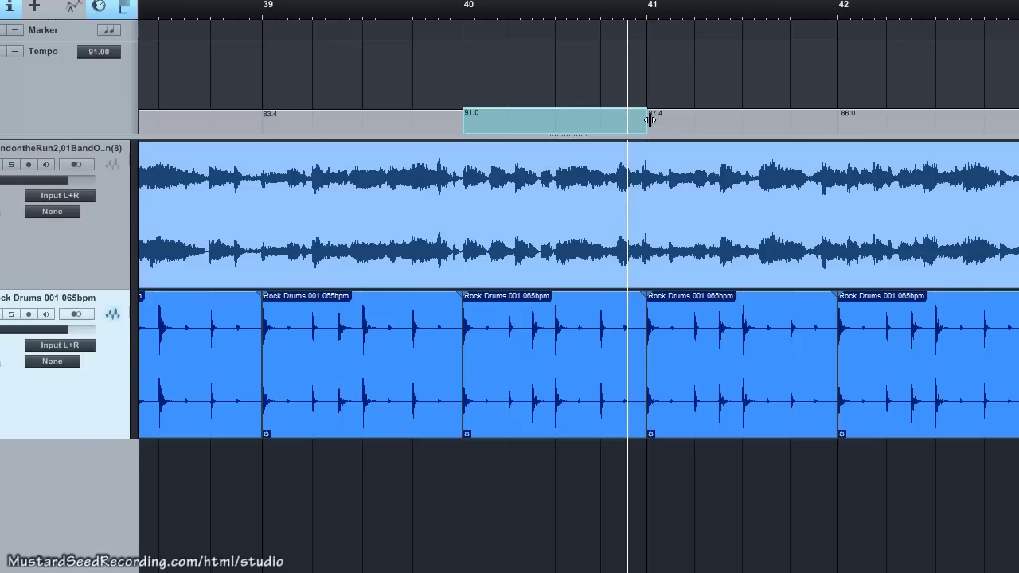
left_click_drag(650, 118, 672, 123)
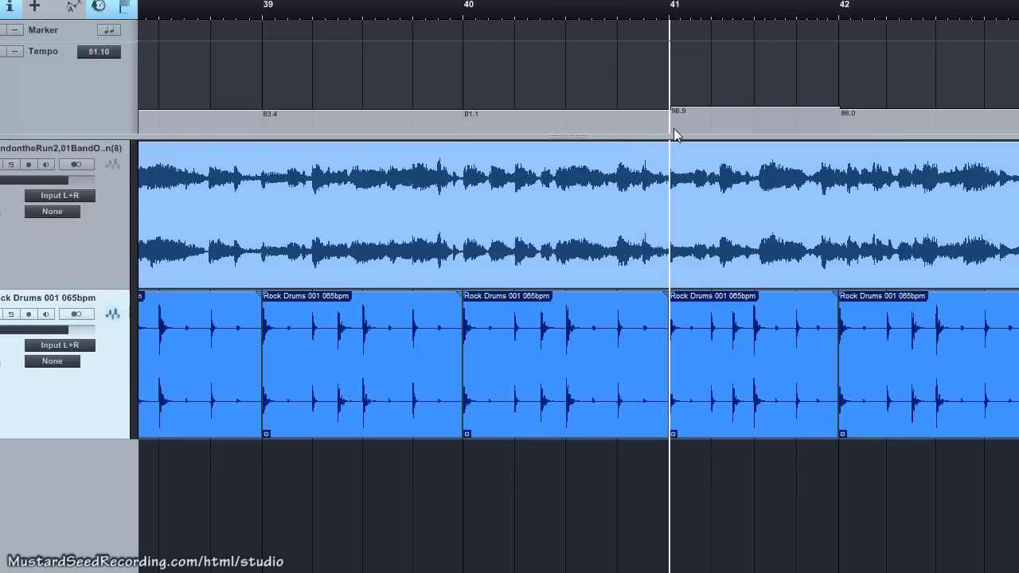
left_click_drag(465, 125, 468, 119)
left_click_drag(671, 126, 671, 126)
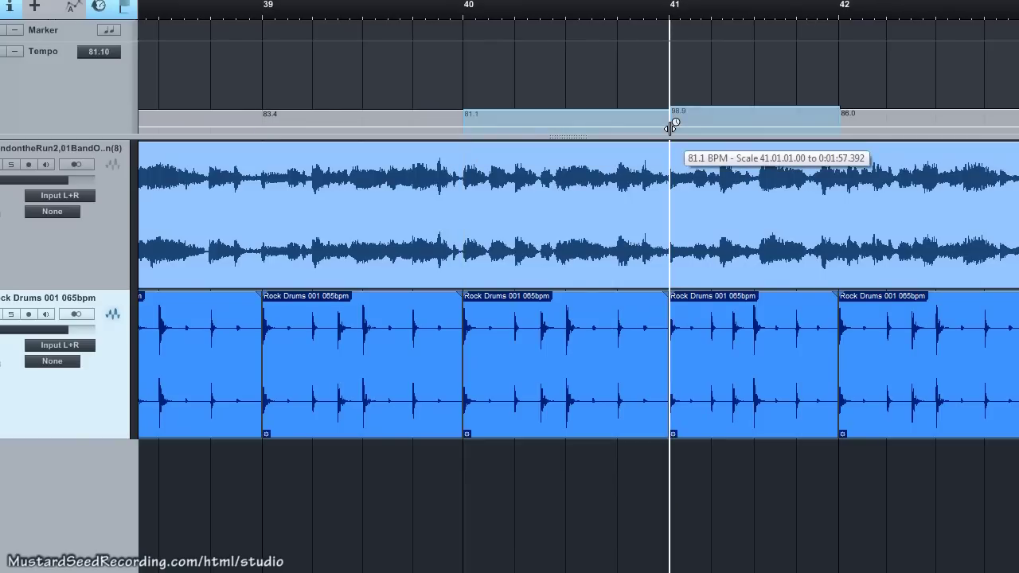
left_click_drag(671, 127, 671, 128)
left_click_drag(837, 124, 837, 127)
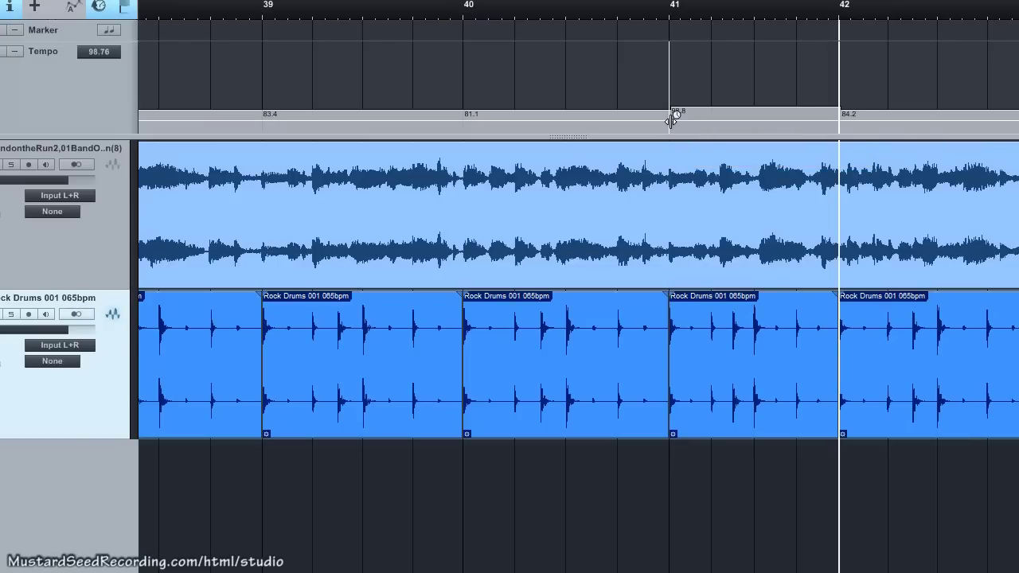
left_click_drag(671, 119, 671, 119)
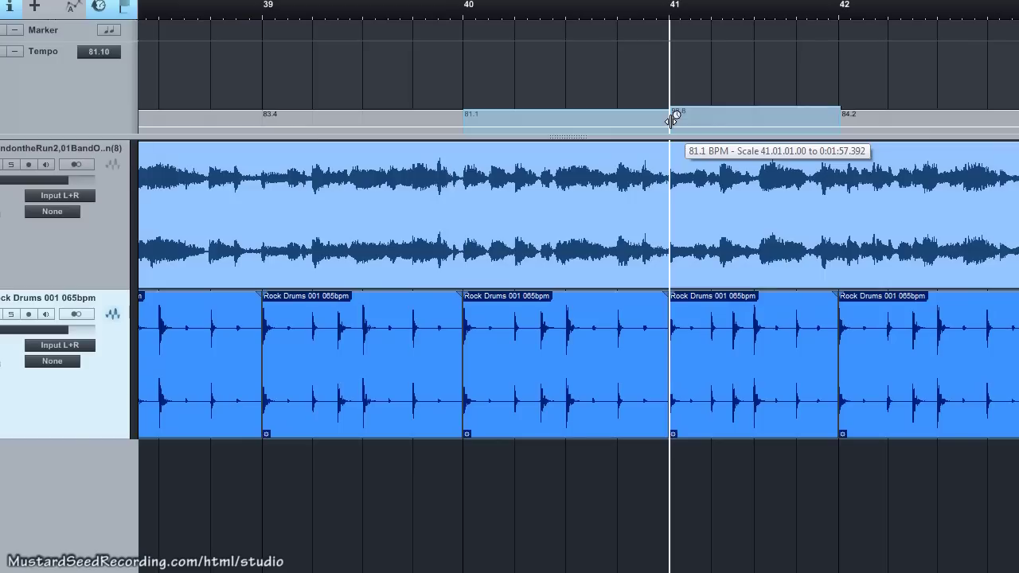
left_click_drag(671, 120, 669, 118)
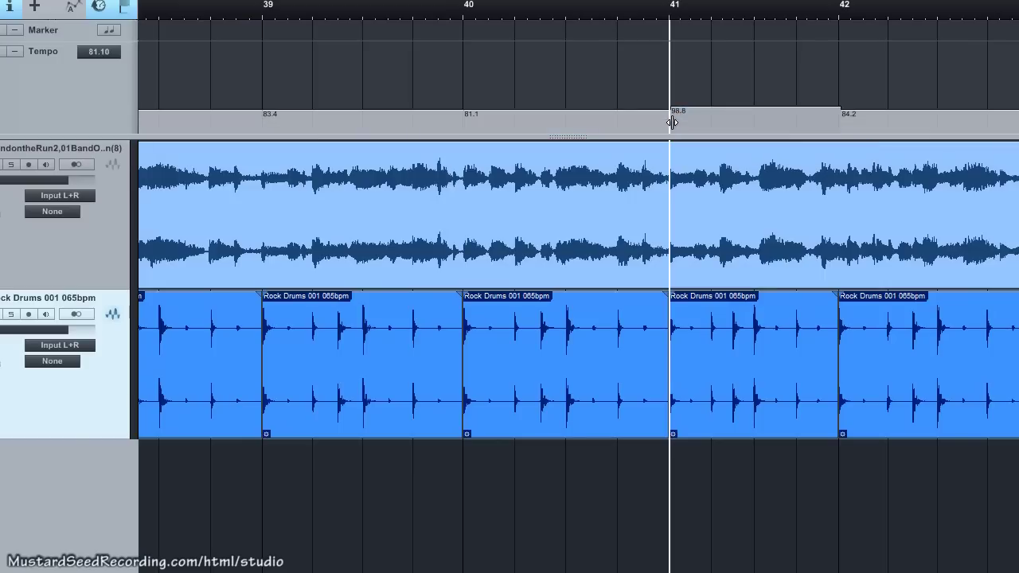
left_click(468, 18)
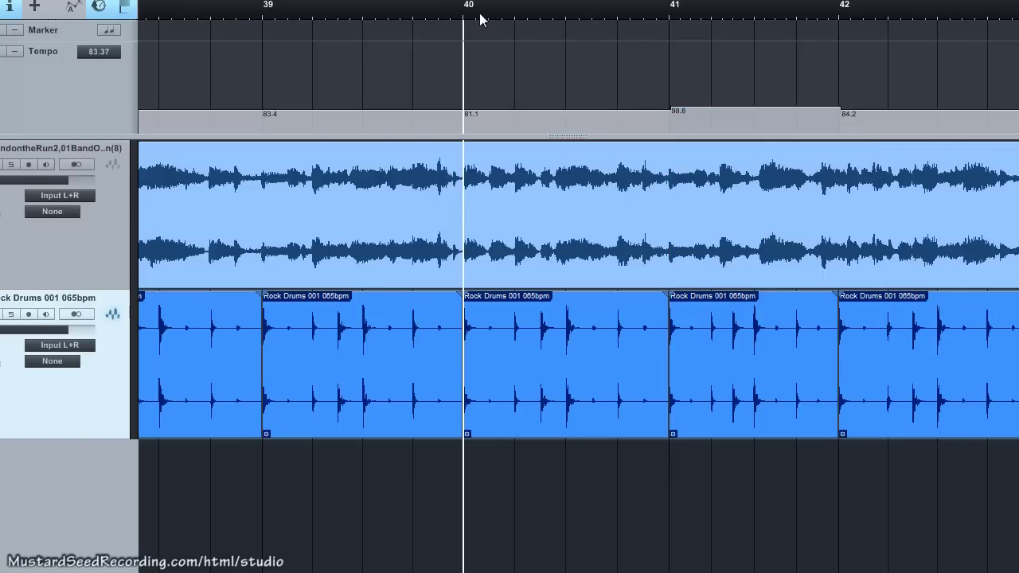
Step: Scale the bar 41 tempo to 81.7 BPM so bar 42 lands on the beat, and play from bar 41
key("space")
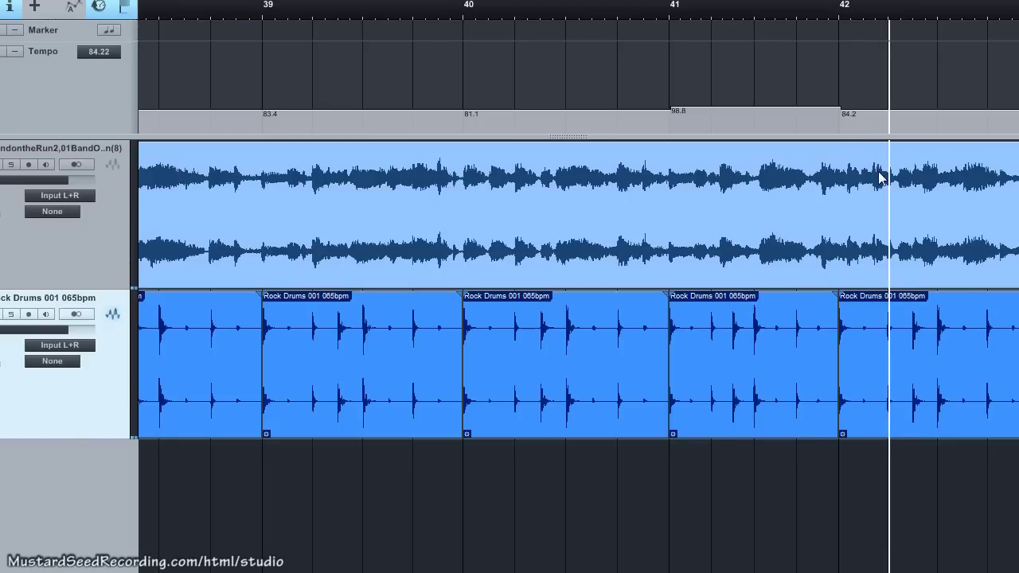
left_click_drag(842, 114, 876, 121)
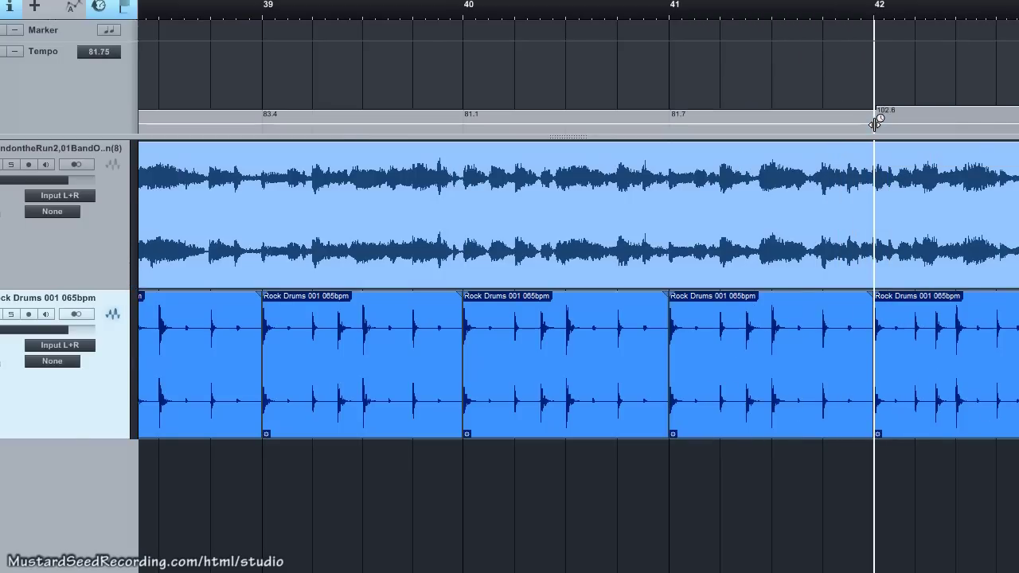
left_click(671, 15)
key("space")
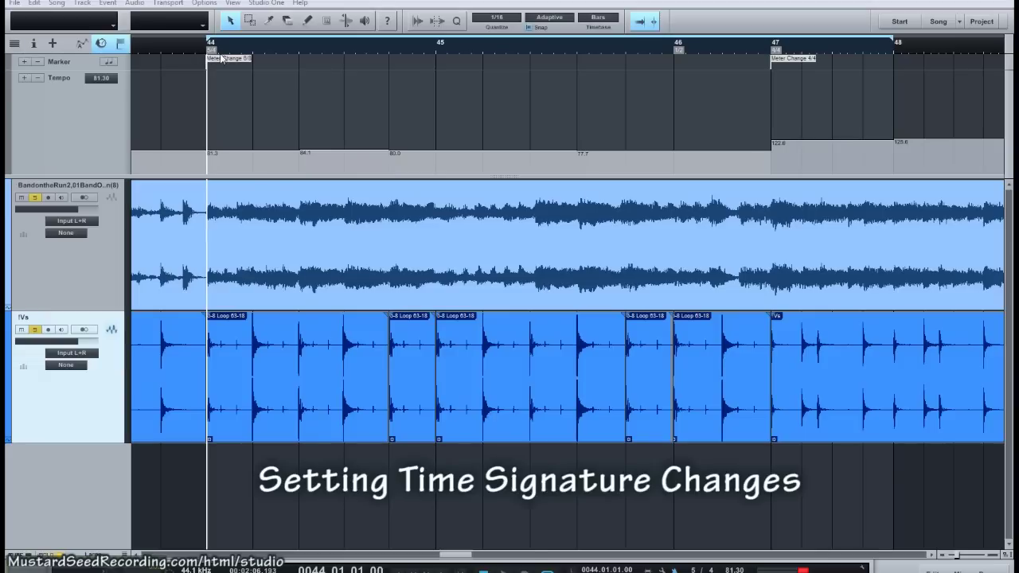
Step: Set bar 44's time signature to 5/4 and play through the meter change from late bar 43
left_click(167, 48)
key("space")
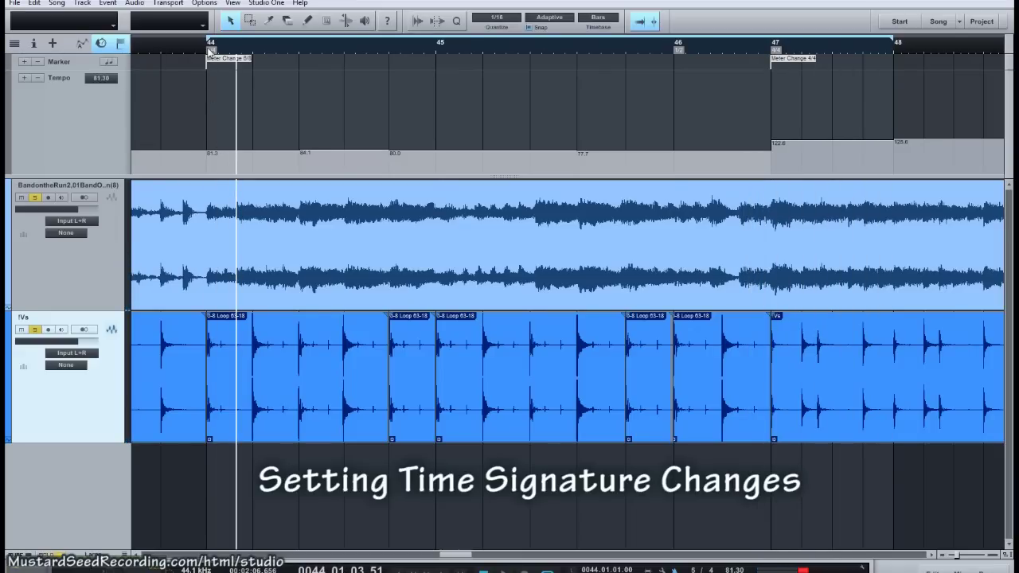
right_click(251, 49)
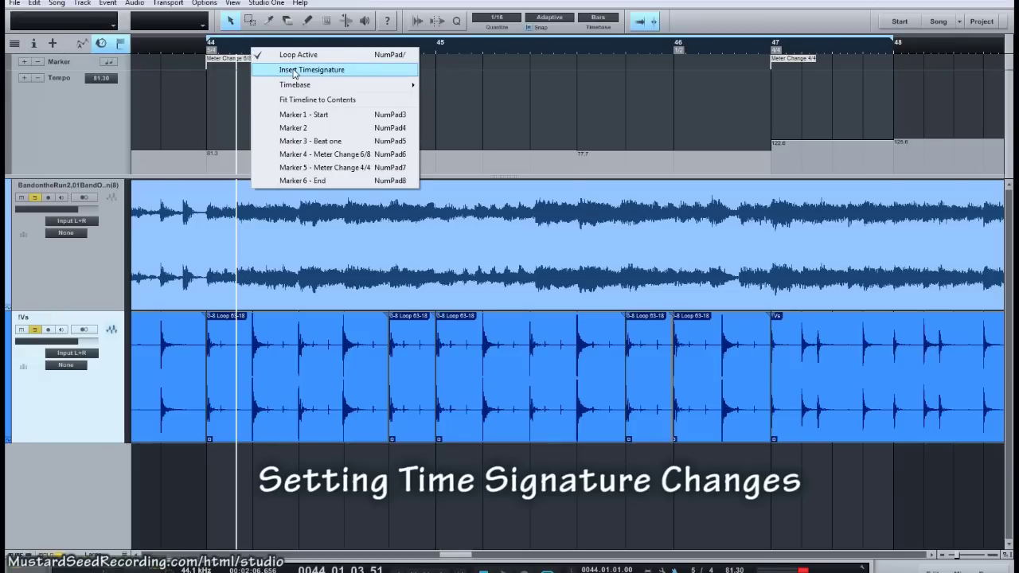
left_click(210, 49)
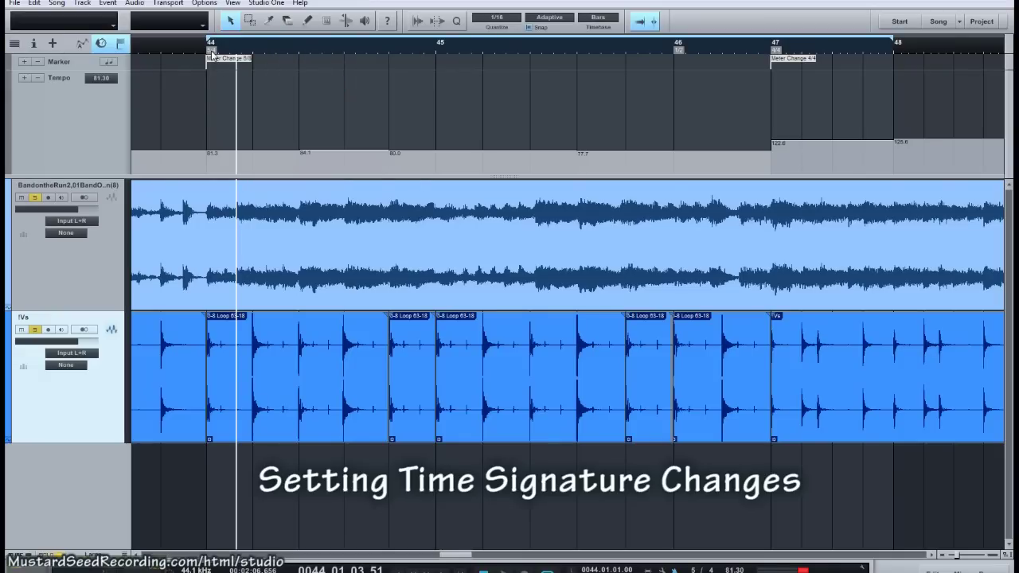
right_click(210, 49)
left_click(263, 73)
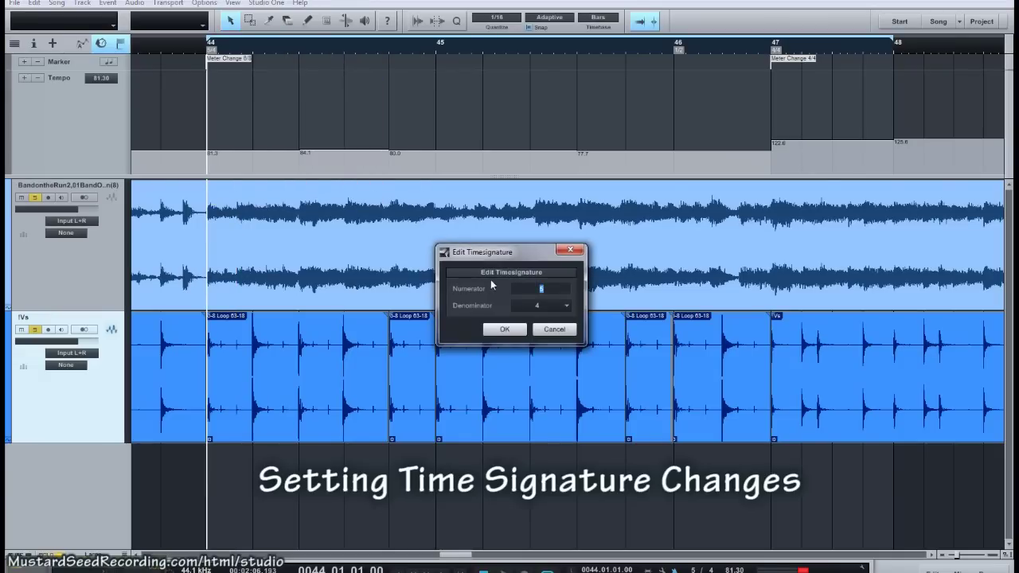
left_click(505, 328)
left_click(160, 50)
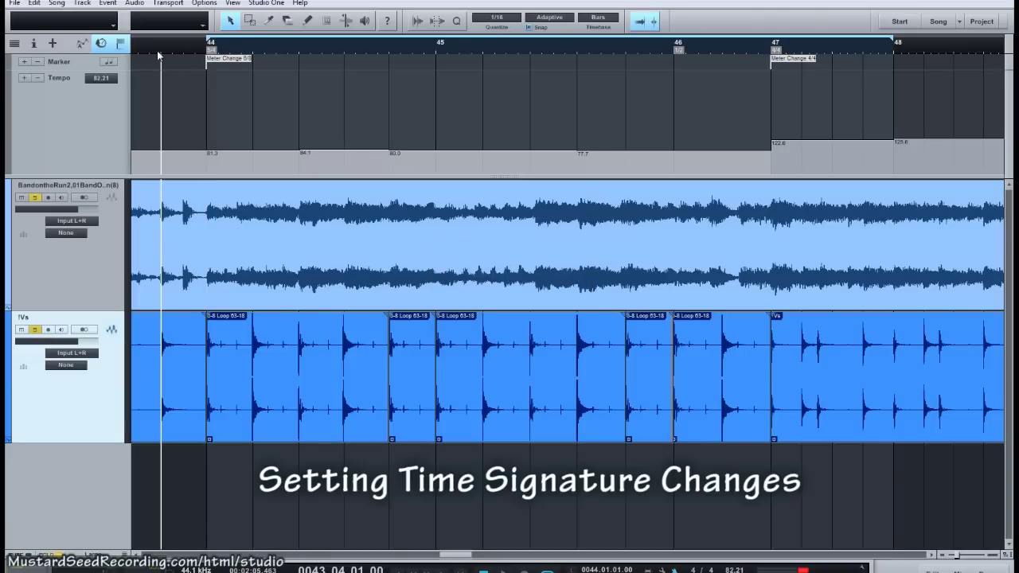
key("space")
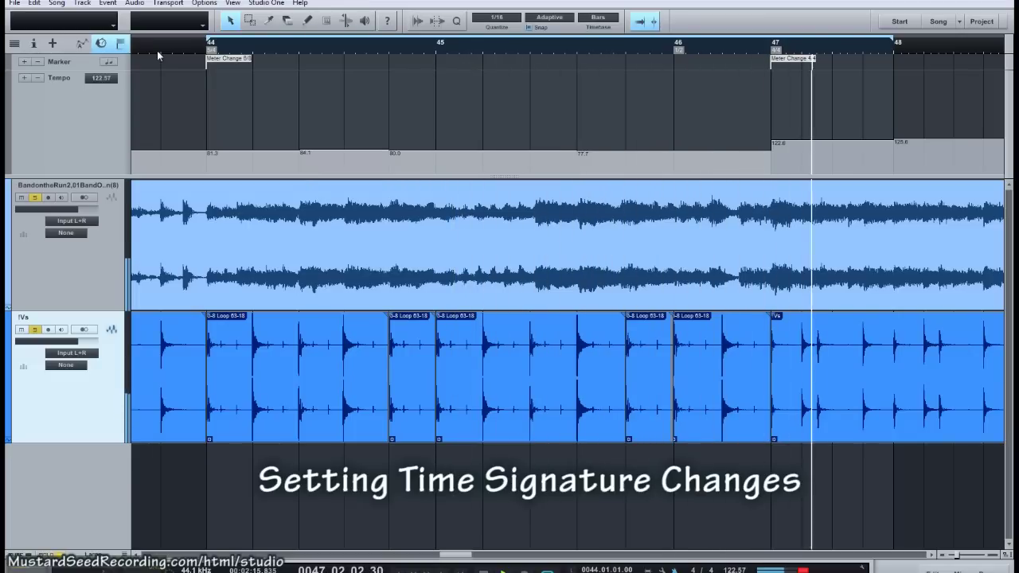
Step: Confirm the bar 46 time signature at 1/2 and play through bars 46–47
right_click(679, 52)
left_click(704, 75)
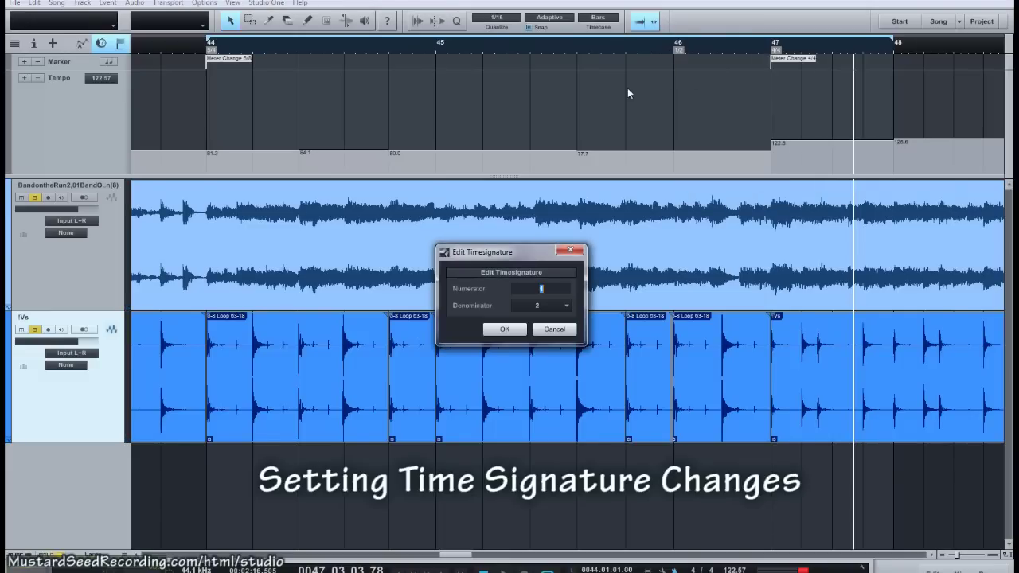
left_click(505, 329)
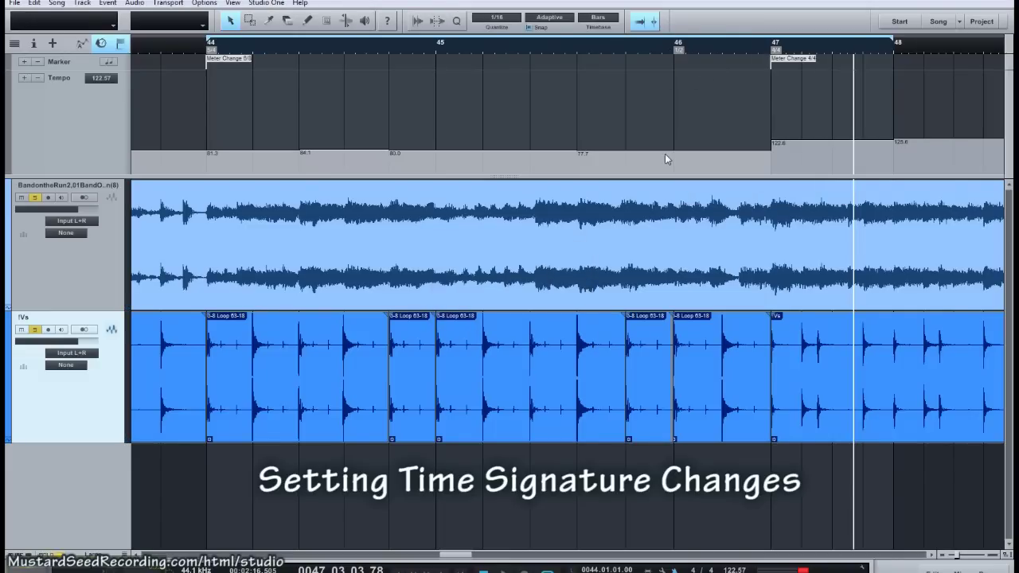
left_click(664, 45)
key("space")
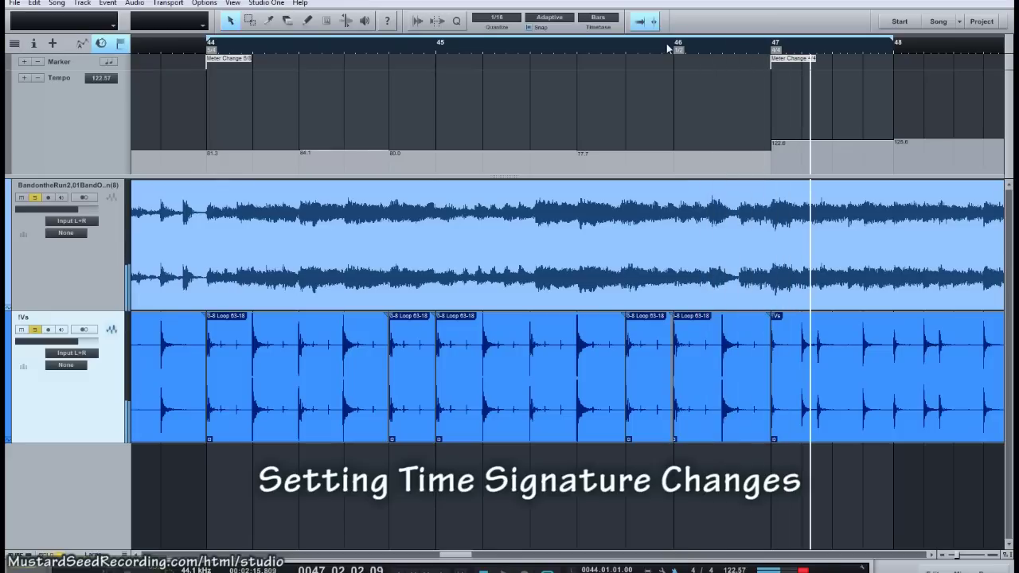
Step: Keep bar 47 at 4/4 and play from bar 46 into bar 47
right_click(776, 52)
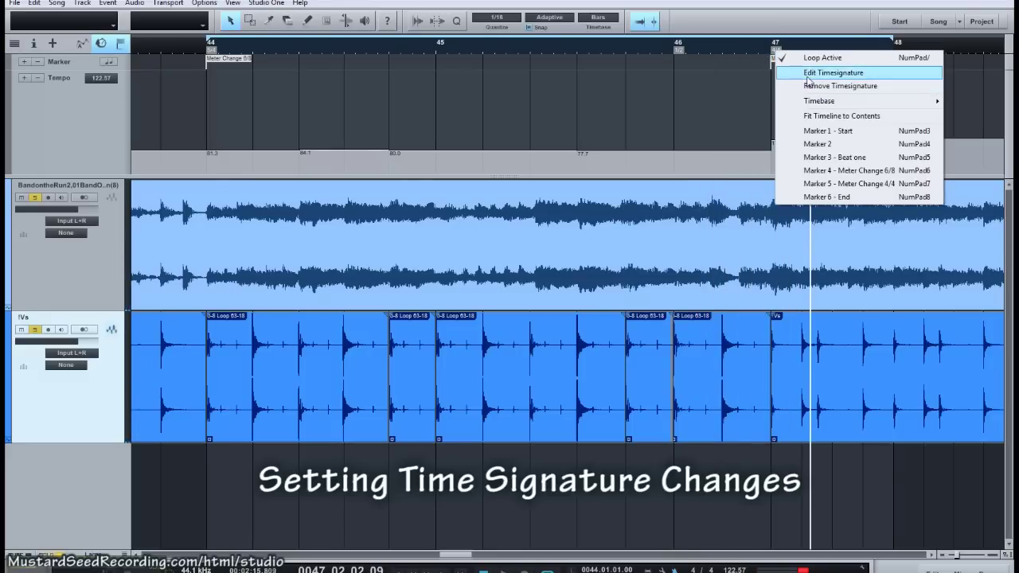
left_click(786, 70)
left_click(505, 328)
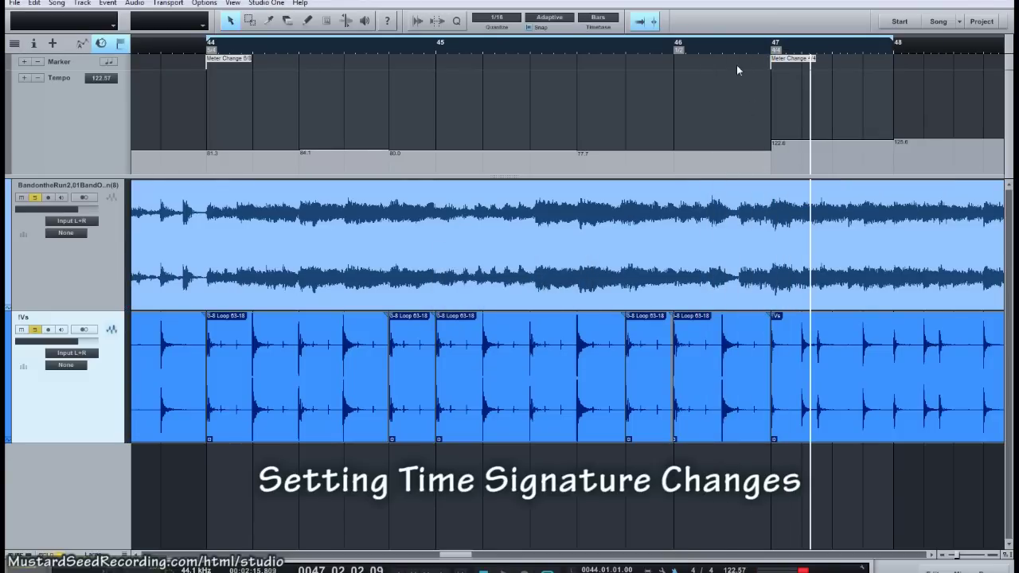
left_click(712, 49)
key("space")
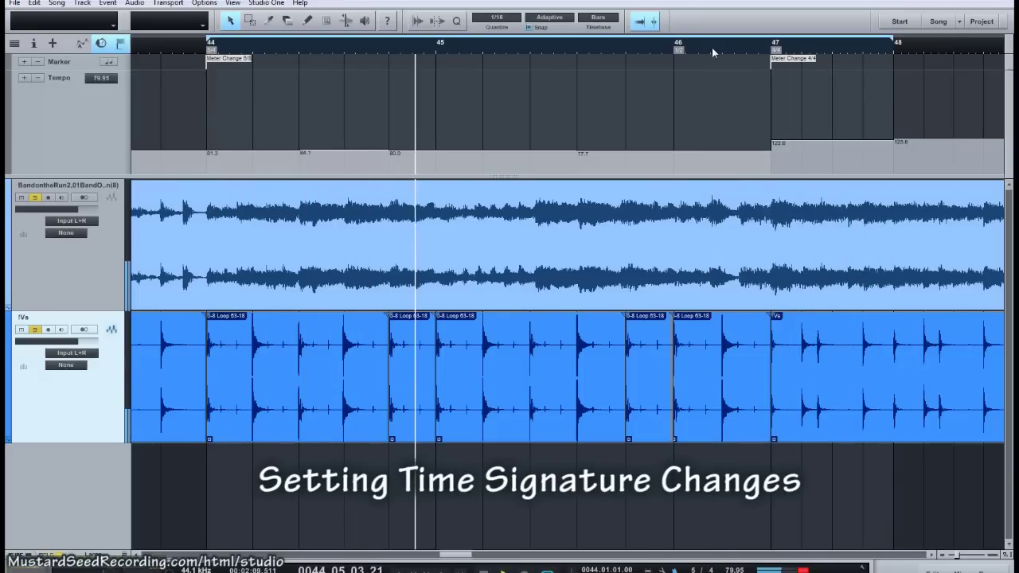
Step: Zoom in on bars 44–46 and audition the reference audio around bar 45 with the Listen tool
key("8")
key("e")
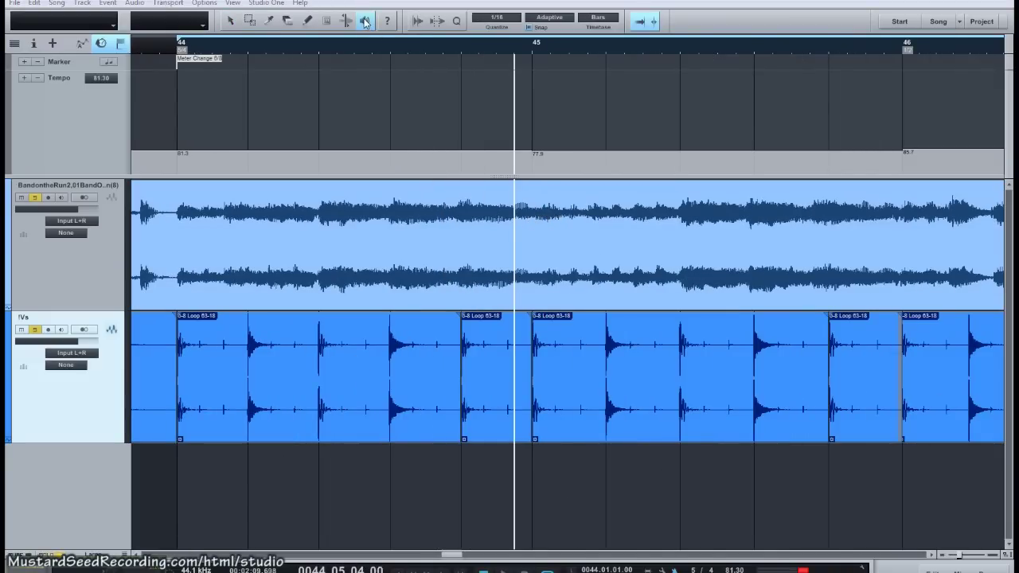
left_click(515, 254)
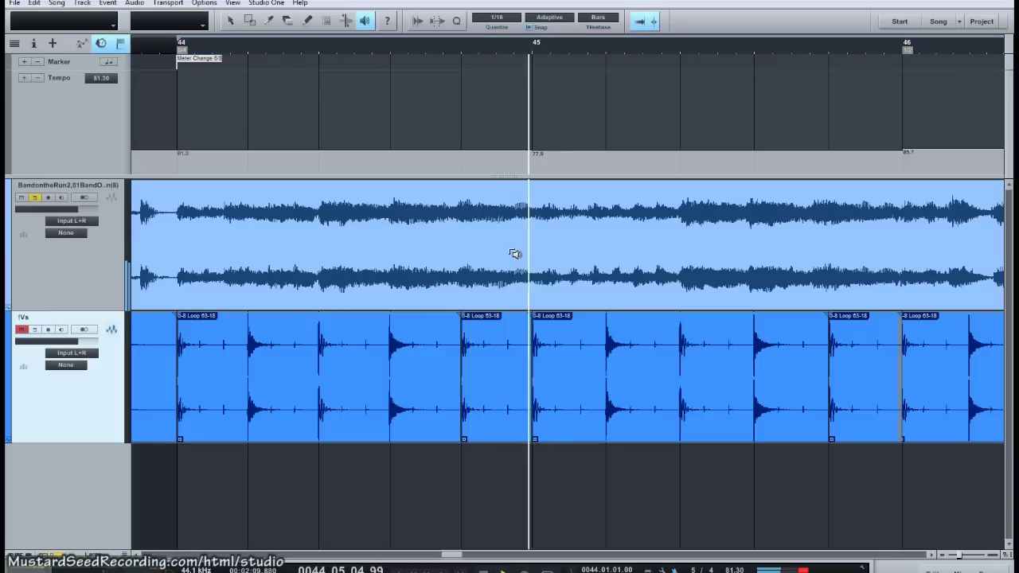
left_click(516, 253)
left_click(517, 254)
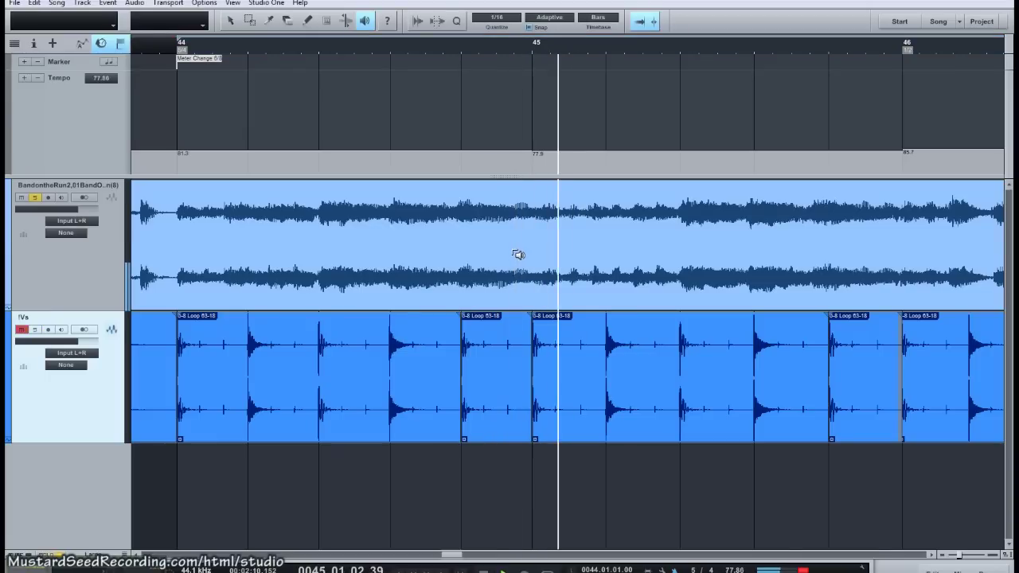
left_click(518, 253)
left_click(518, 254)
left_click(518, 253)
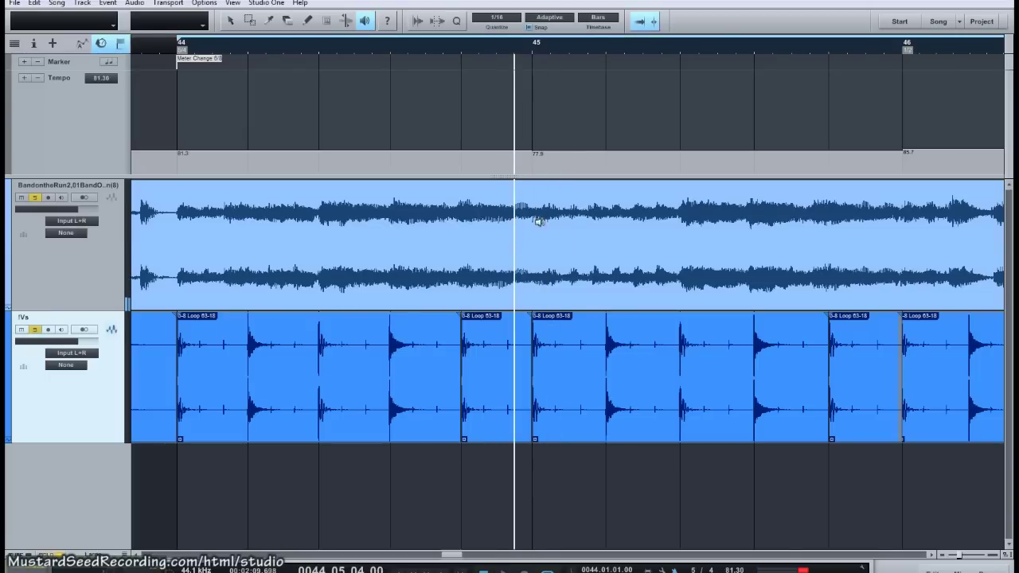
left_click(540, 50)
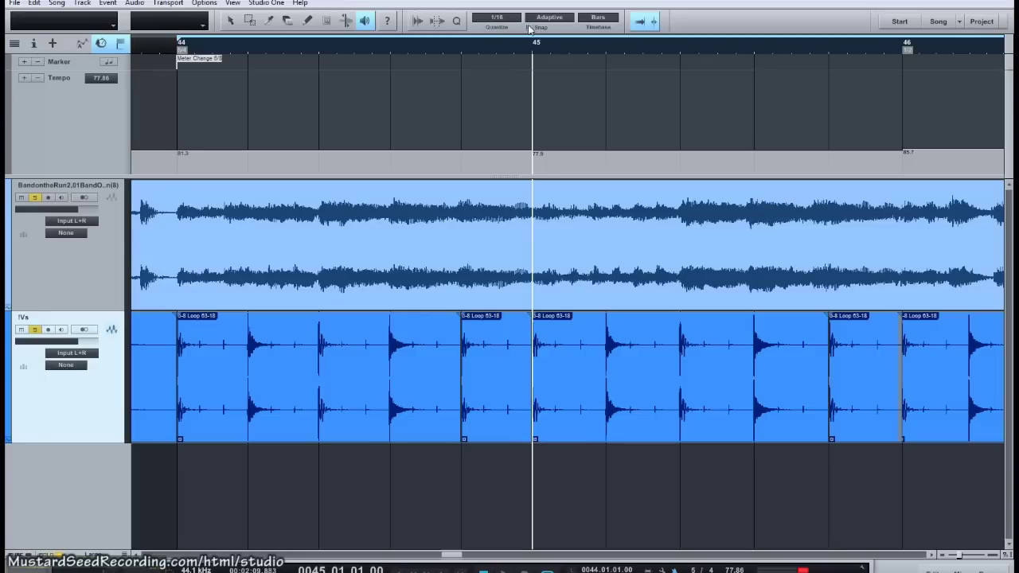
key("space")
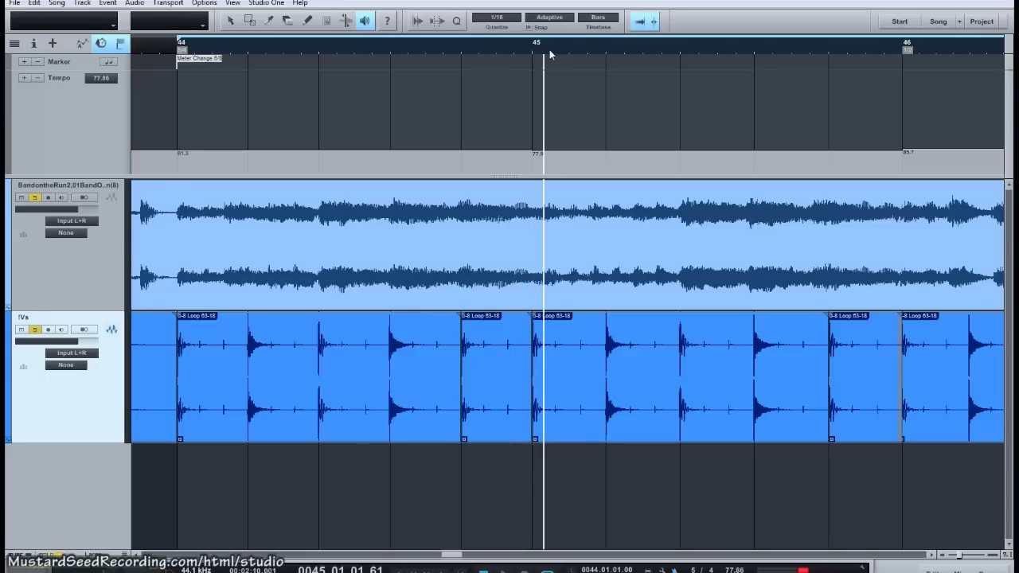
Step: Solo the drum loop track and set playback to start just past bar 45
key("m")
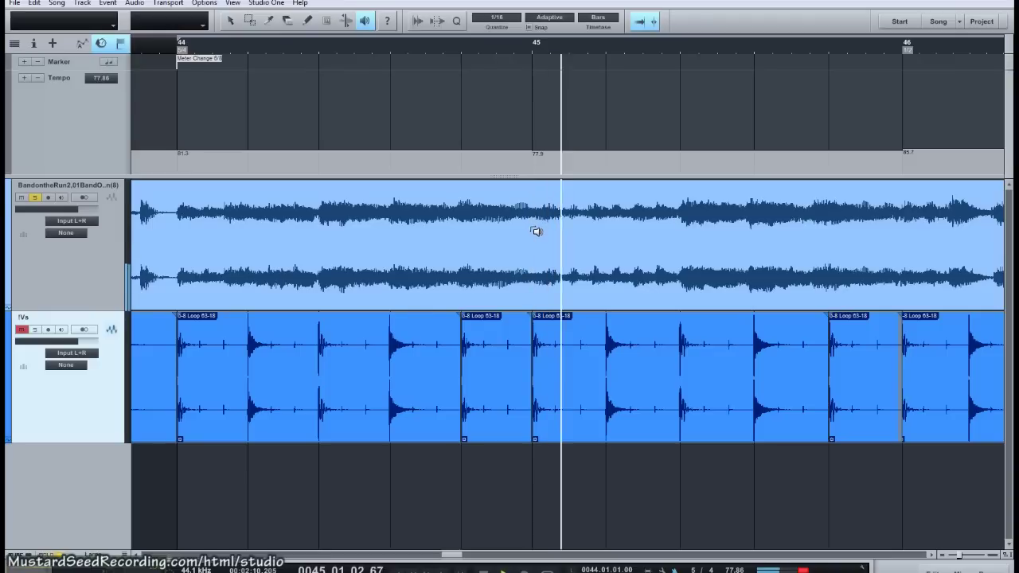
key("m")
key("s")
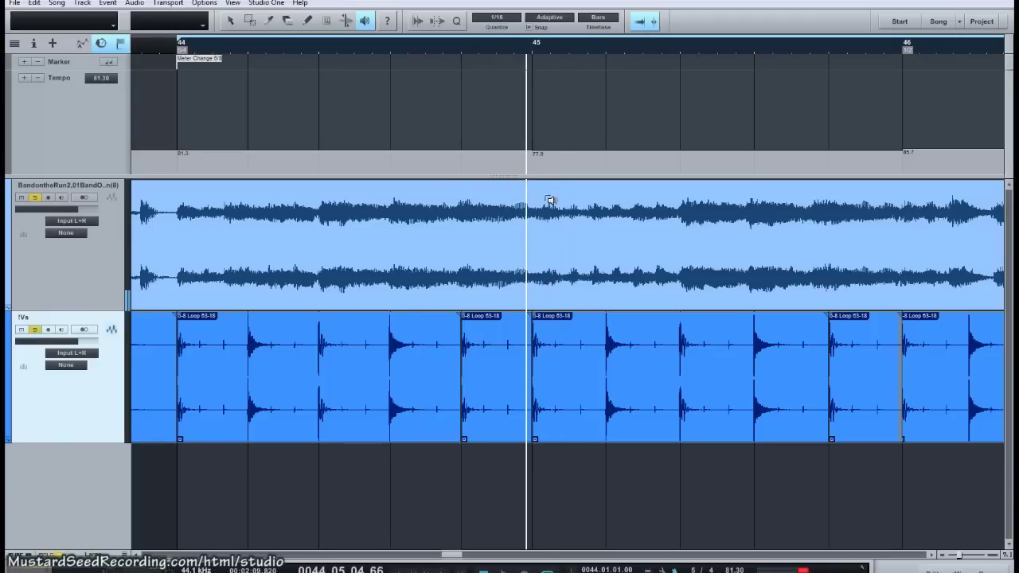
left_click(538, 54)
left_click(546, 50)
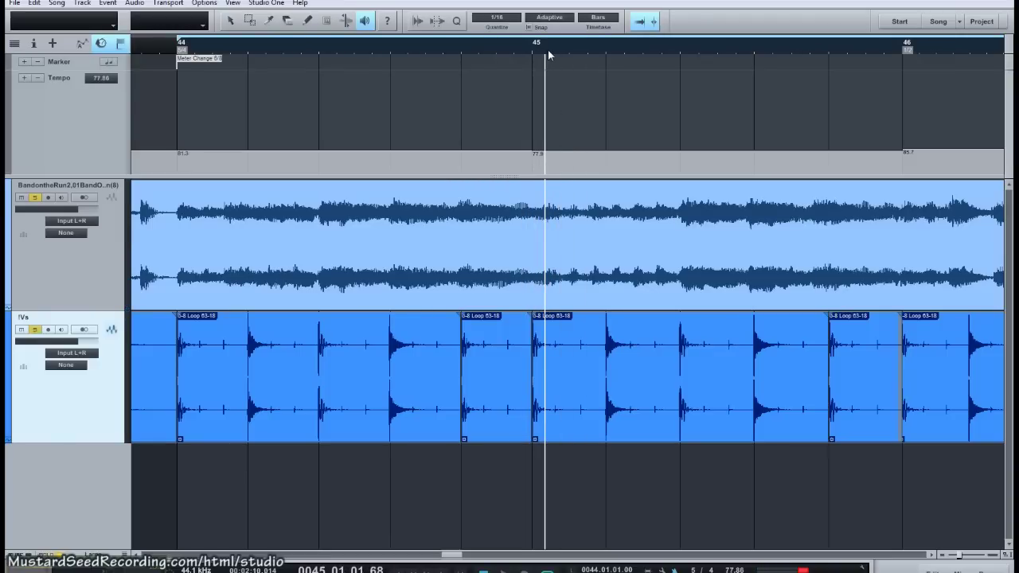
left_click(547, 51)
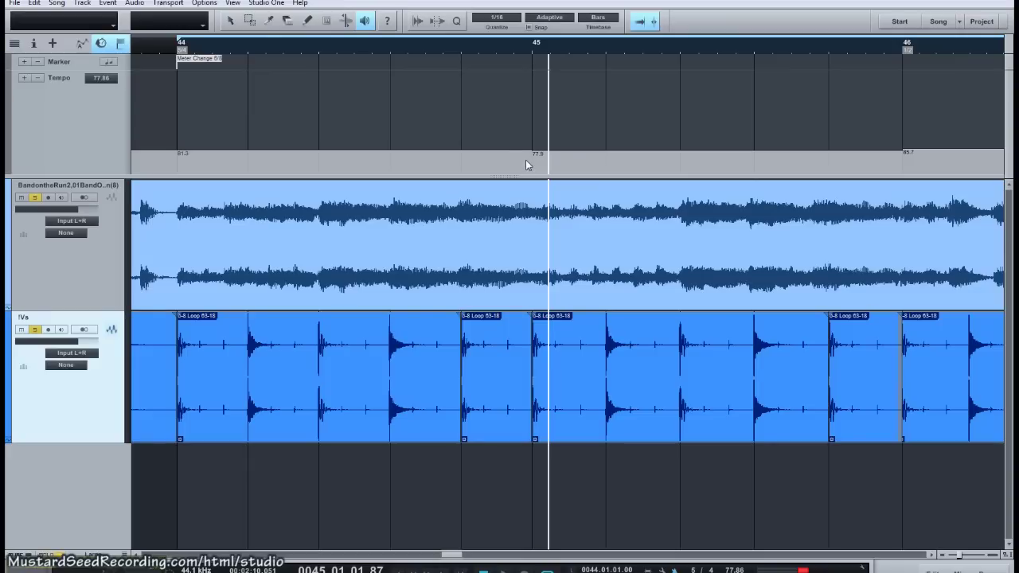
Step: Scale the bar 44 tempo segment to 78.1 BPM and play from bar 44 to check bar 45
left_click(230, 22)
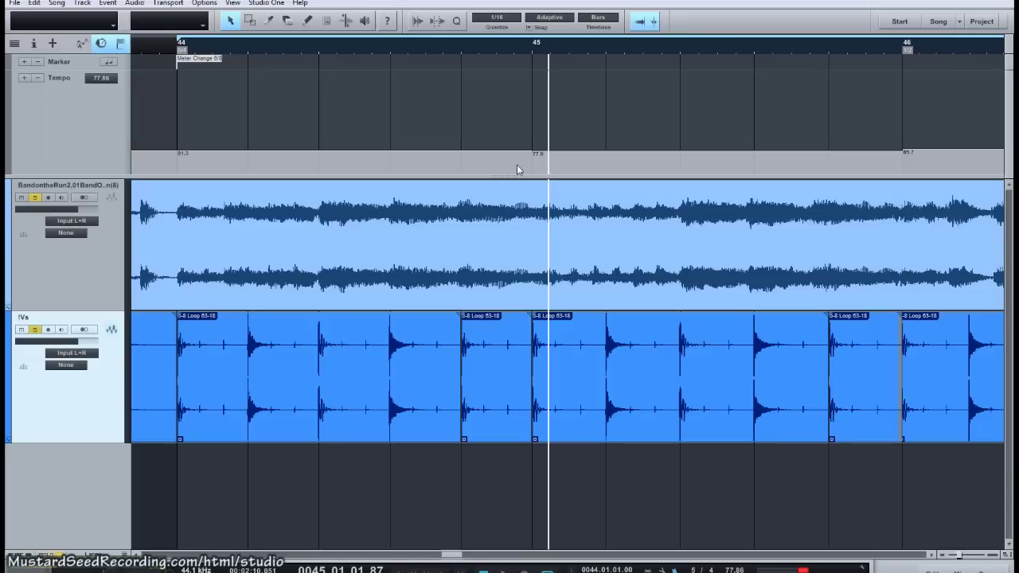
left_click(518, 170)
left_click_drag(533, 163, 547, 166)
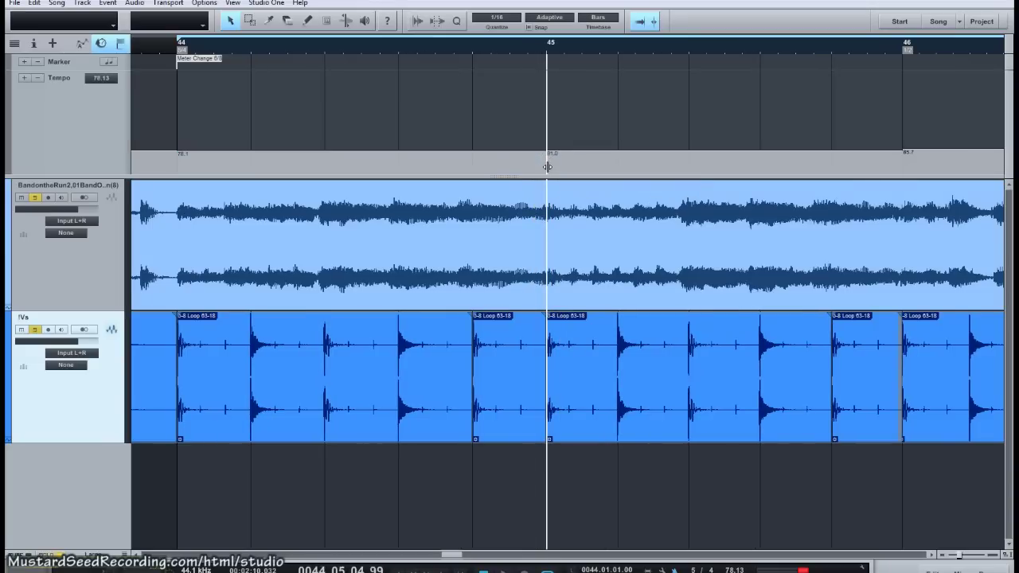
left_click(366, 45)
key("space")
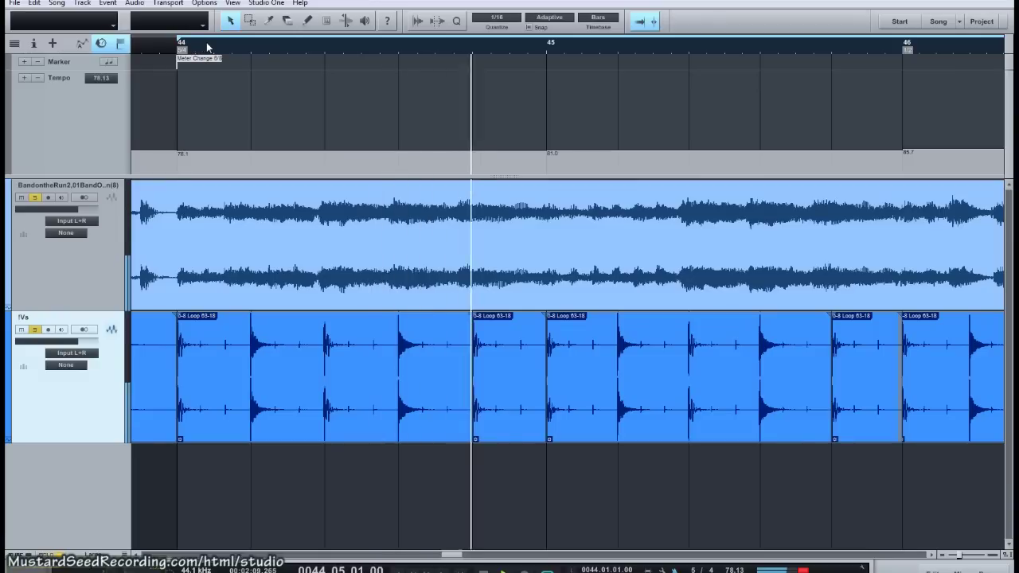